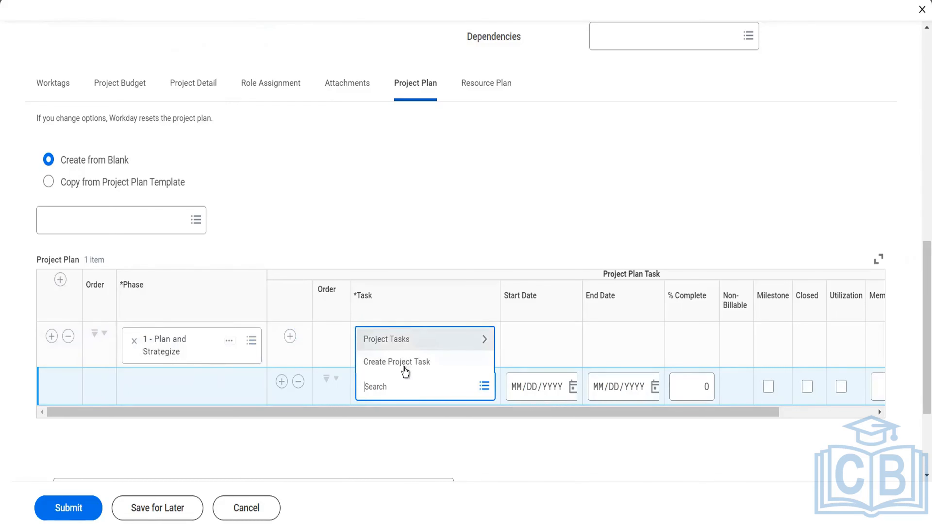
- Assign the existing Communication Plan task to the Plan and Strategize phase, starting 01/10/2023 and ending 01/24/2023
click(402, 341)
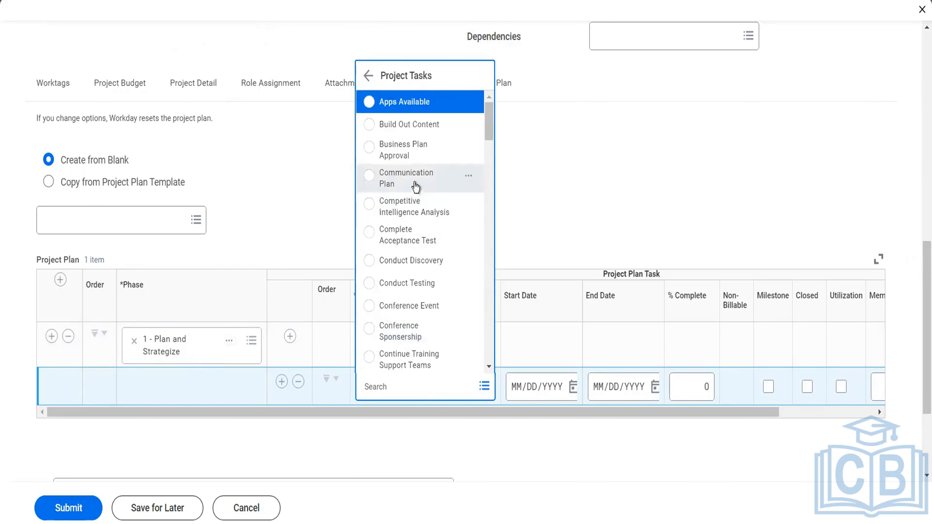
click(415, 185)
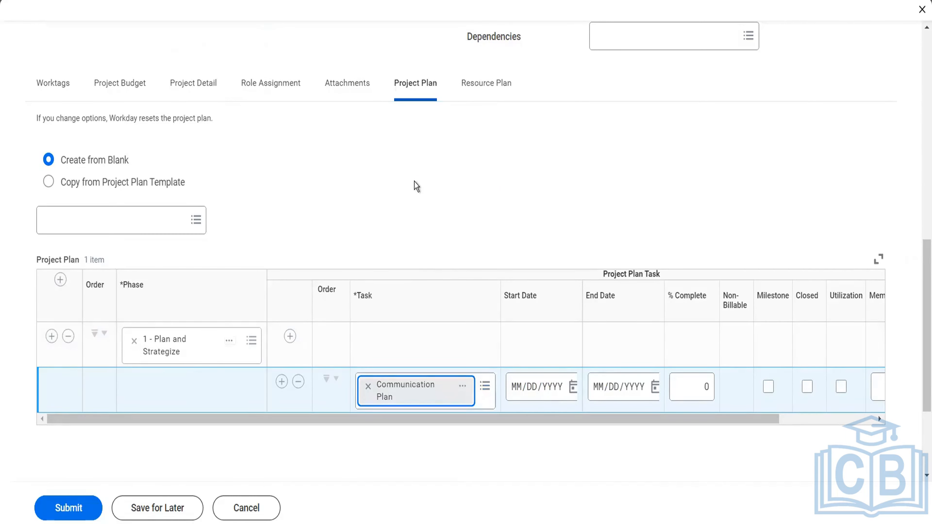
click(572, 392)
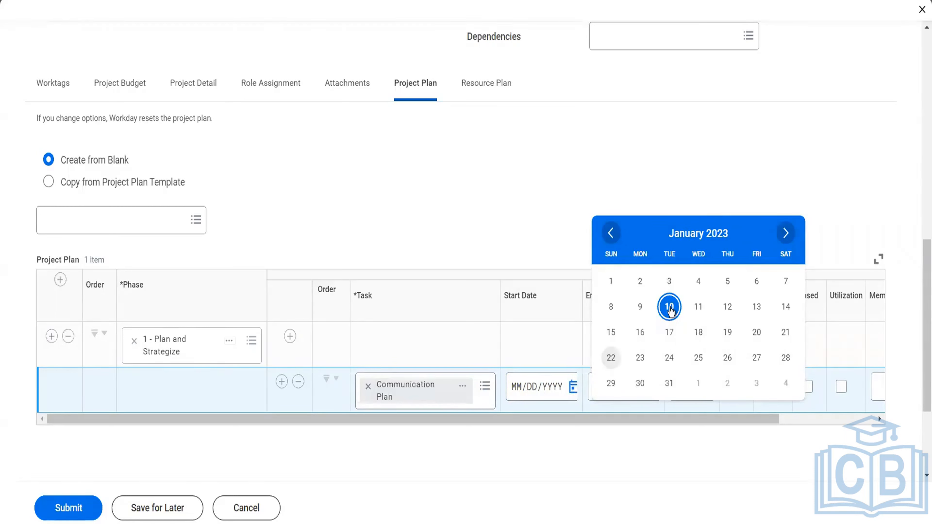
click(669, 307)
click(655, 387)
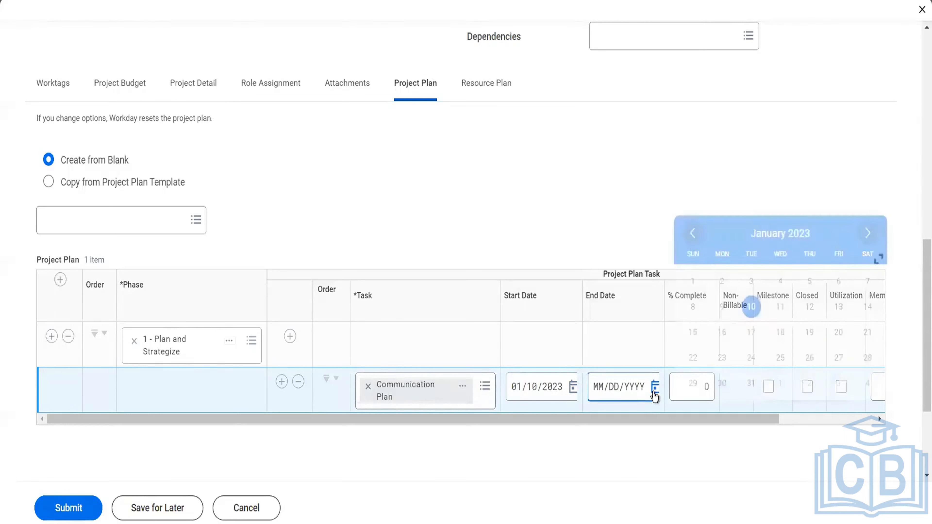
click(748, 359)
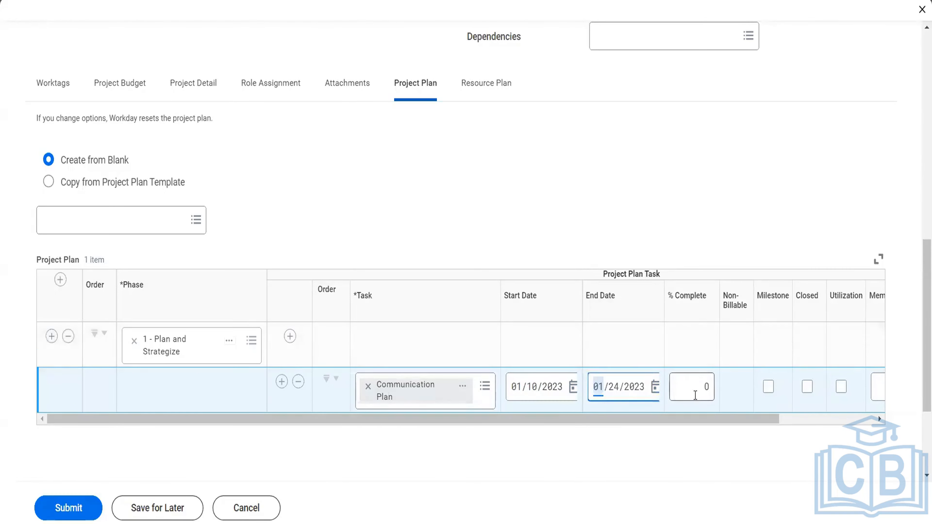
drag(698, 392, 789, 416)
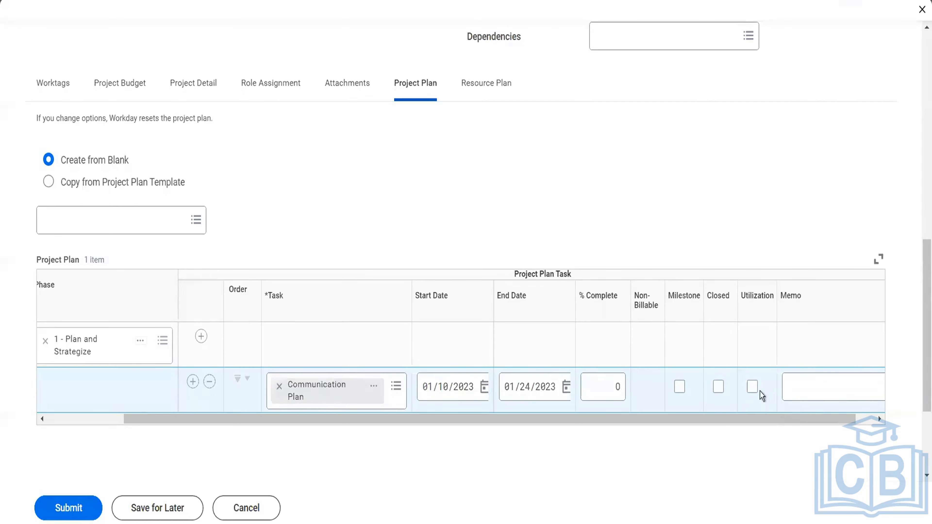
drag(753, 418, 804, 418)
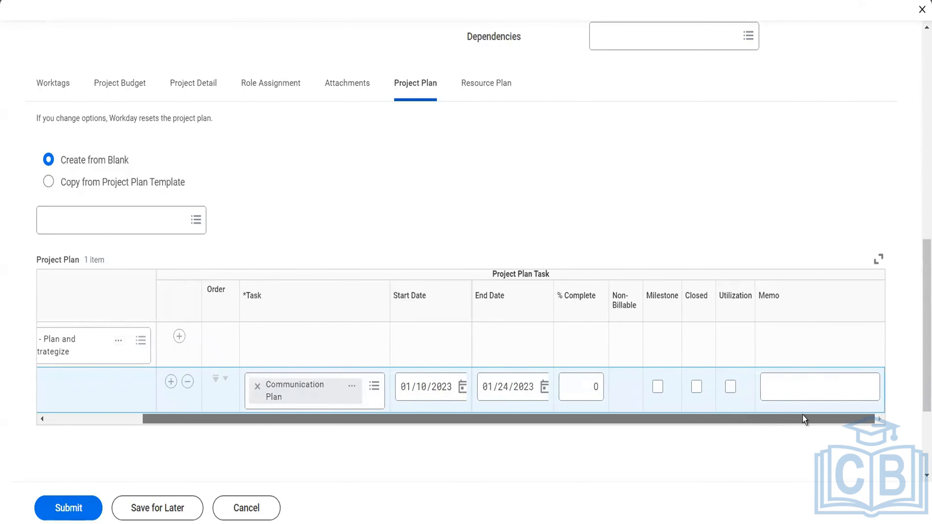
- Add a second phase row to the project plan and set its phase to 4 - Create and Place
click(99, 424)
click(53, 337)
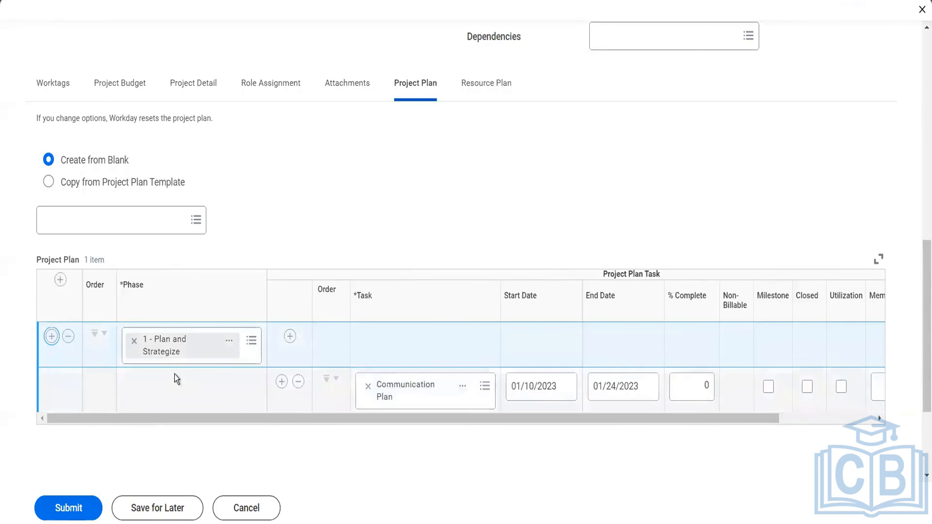
click(174, 426)
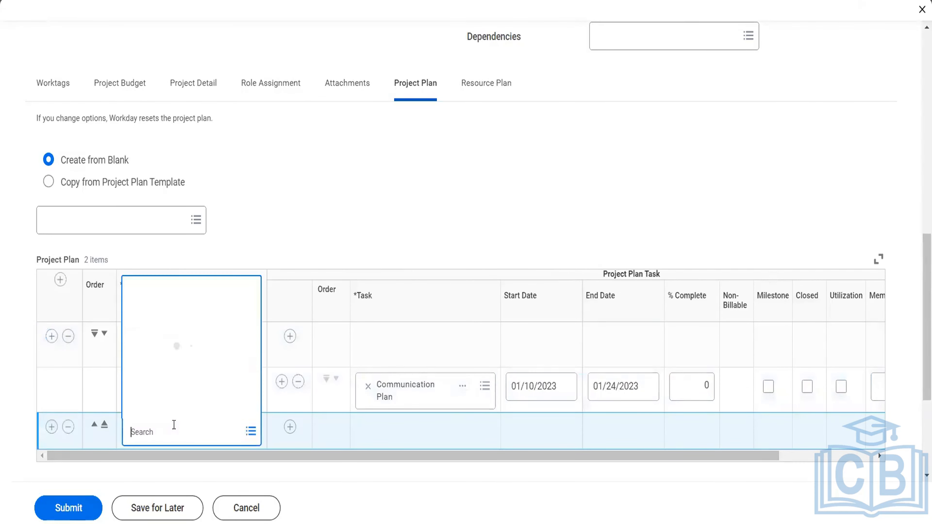
click(167, 387)
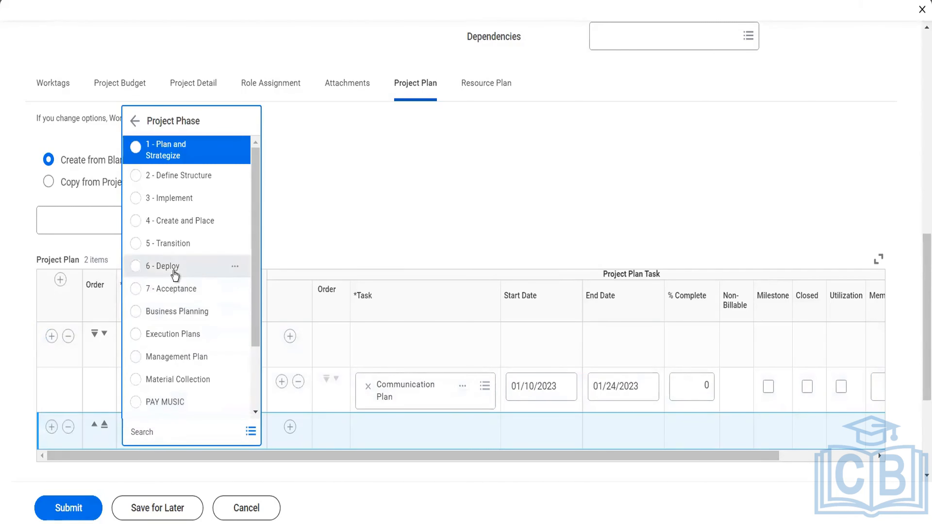
click(184, 222)
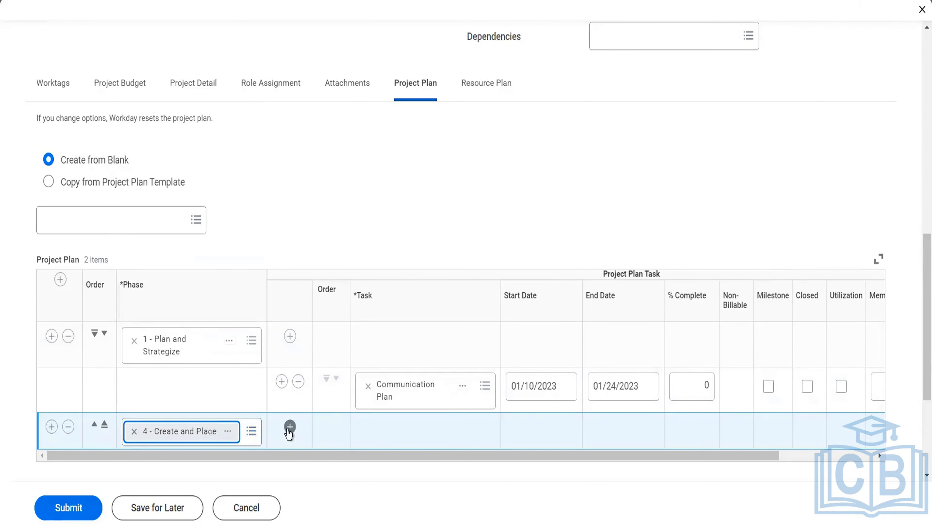
- Add a task row under the Create and Place phase and create a new project task named Opening Godown for it
click(289, 427)
scroll(427, 443, down, 4)
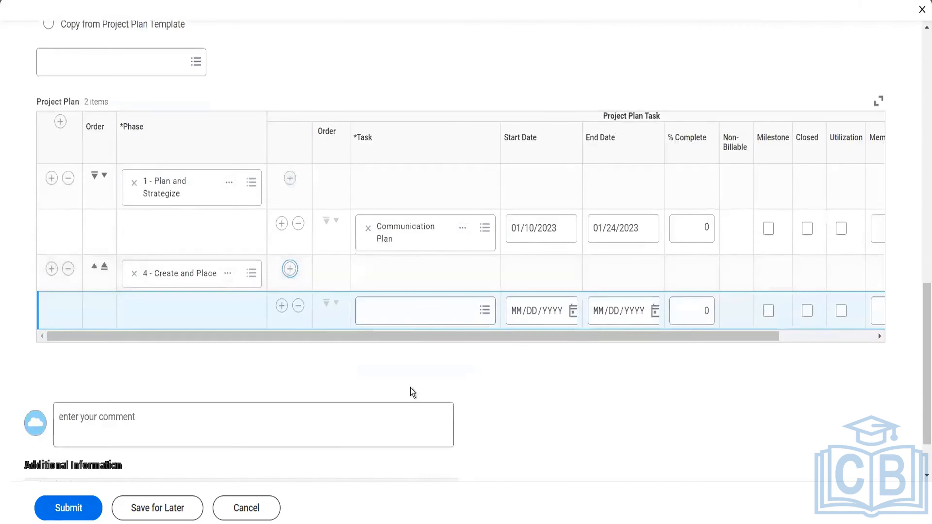
click(406, 313)
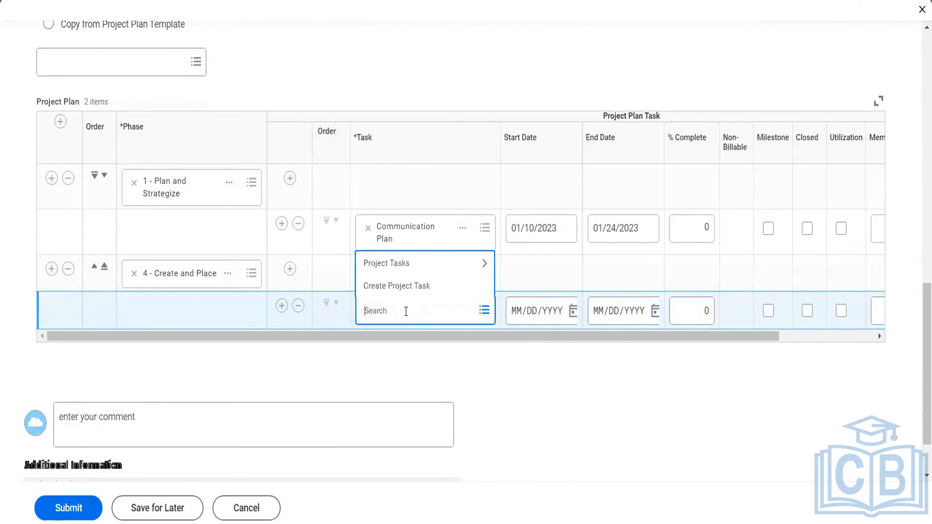
click(396, 292)
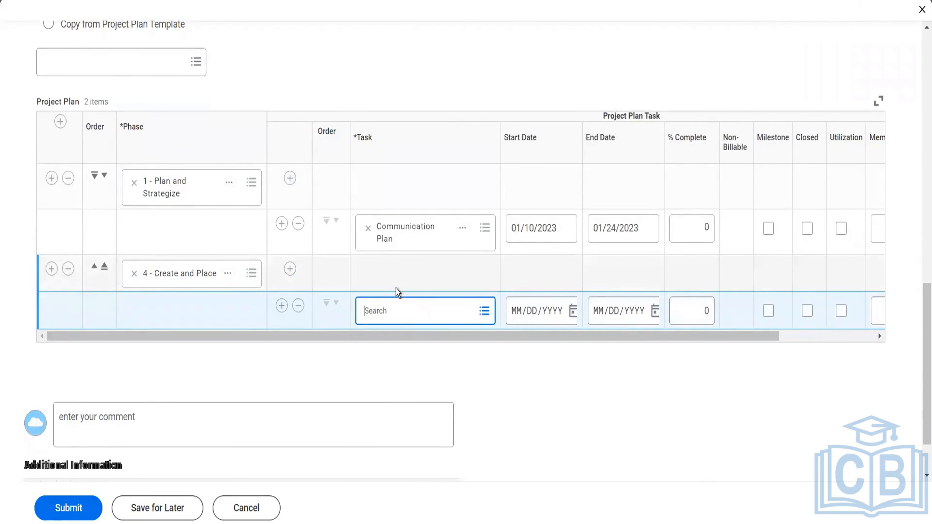
click(235, 150)
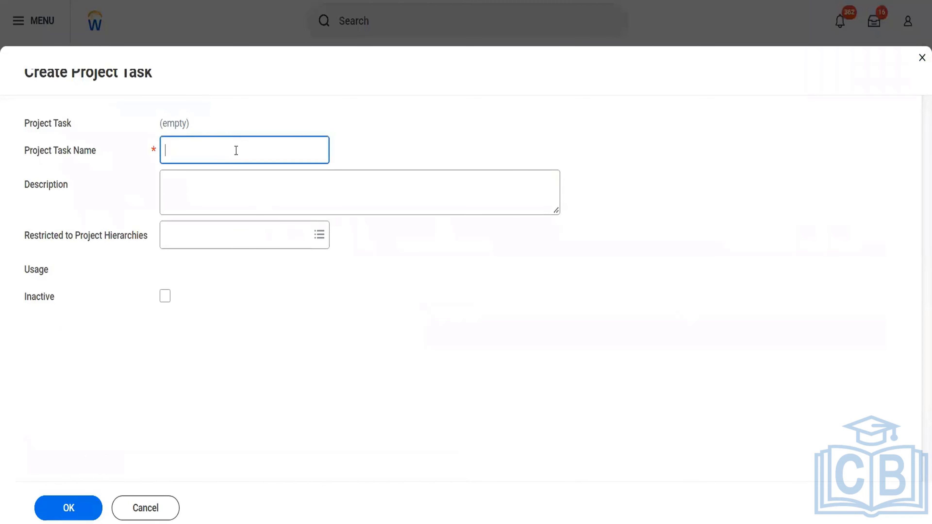
text(Opening Goddown)
key(BackSpace)
key(BackSpace)
key(BackSpace)
key(BackSpace)
key(BackSpace)
text(down)
key(Tab)
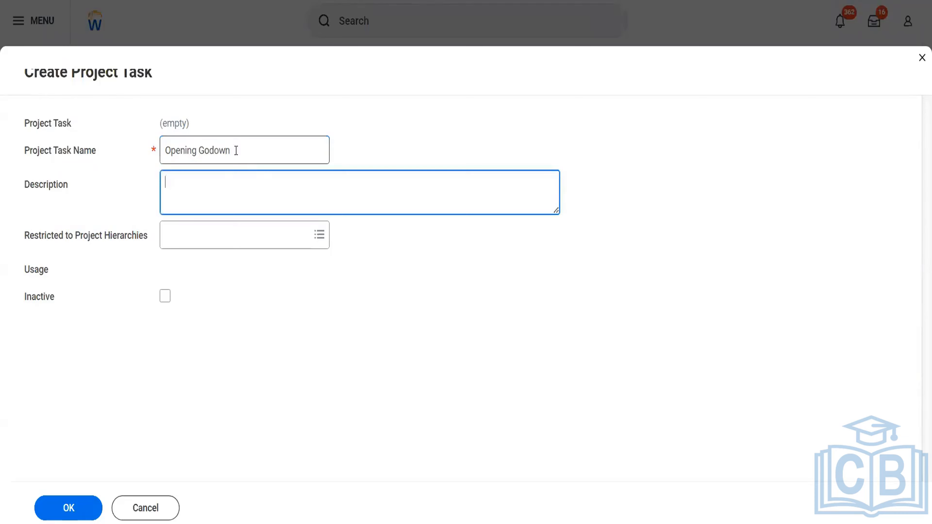
click(159, 242)
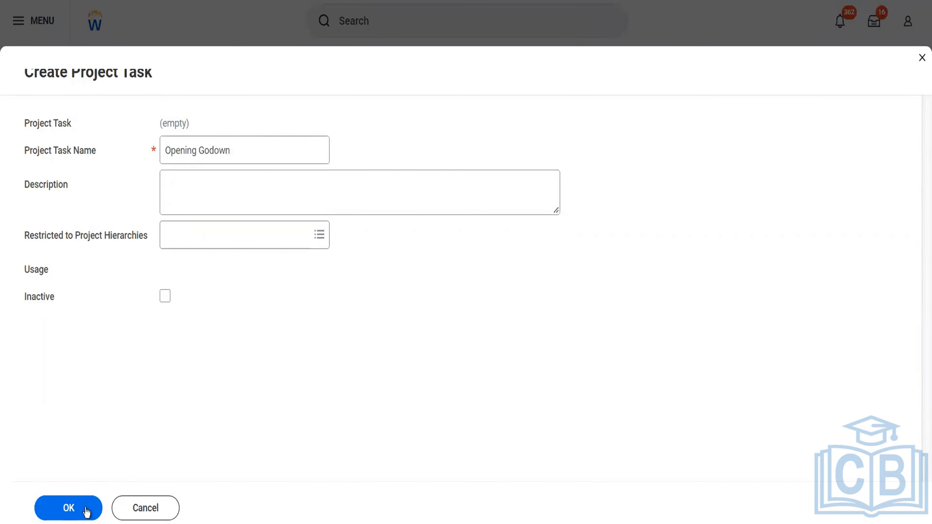
click(91, 500)
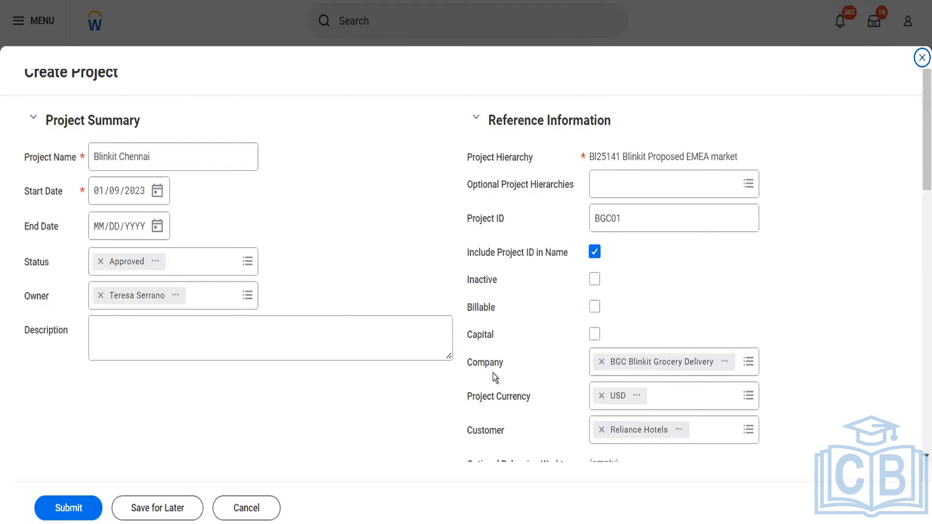
- Return to the project plan and set the Opening Godown task's start date to 01/24/2023 and end date to 01/31/2023
scroll(493, 373, down, 15)
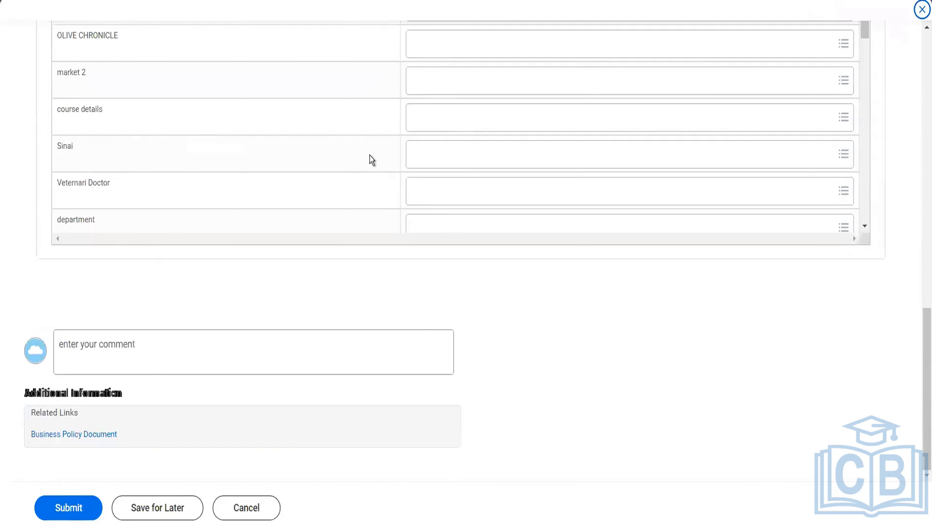
scroll(369, 155, up, 10)
click(403, 292)
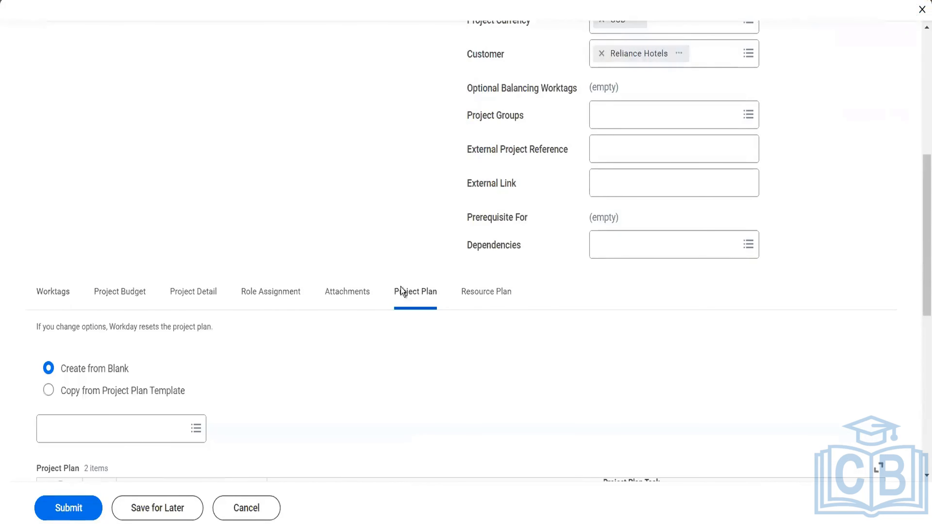
scroll(401, 291, down, 10)
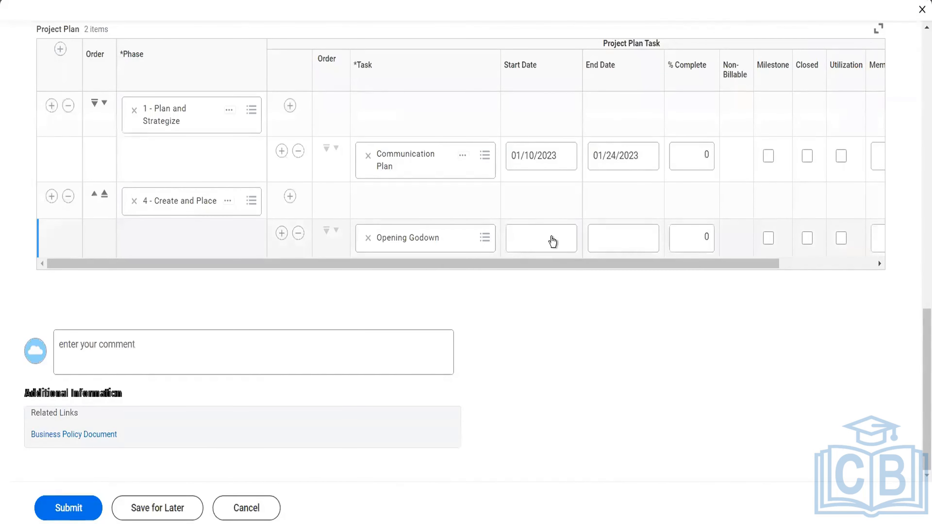
click(552, 241)
click(572, 242)
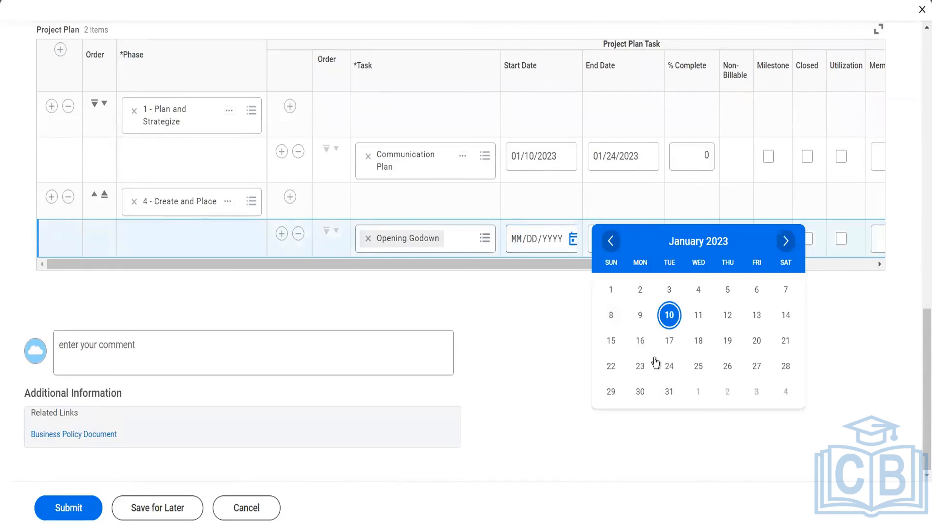
click(668, 366)
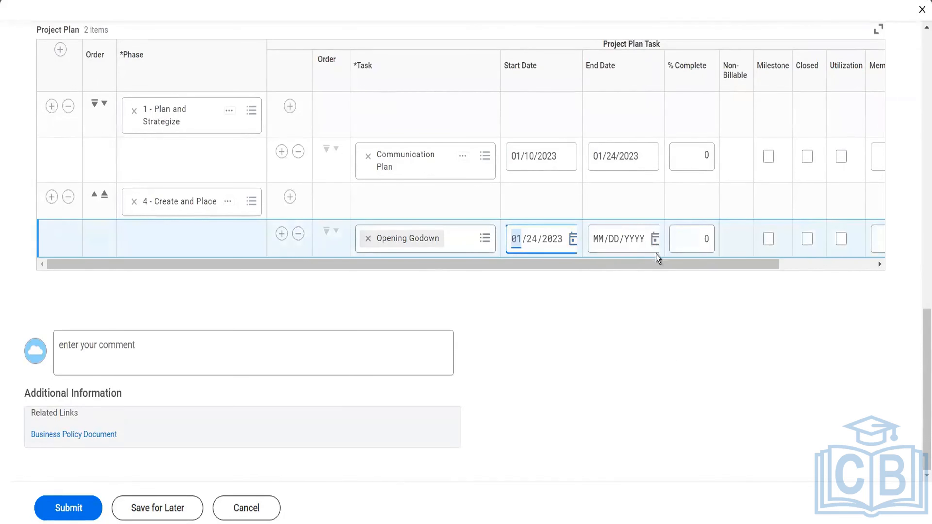
click(655, 239)
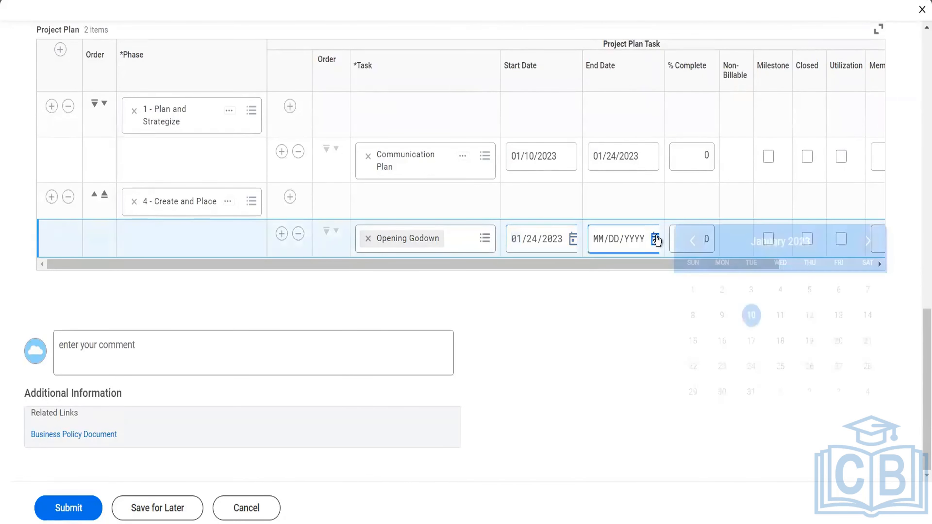
click(751, 392)
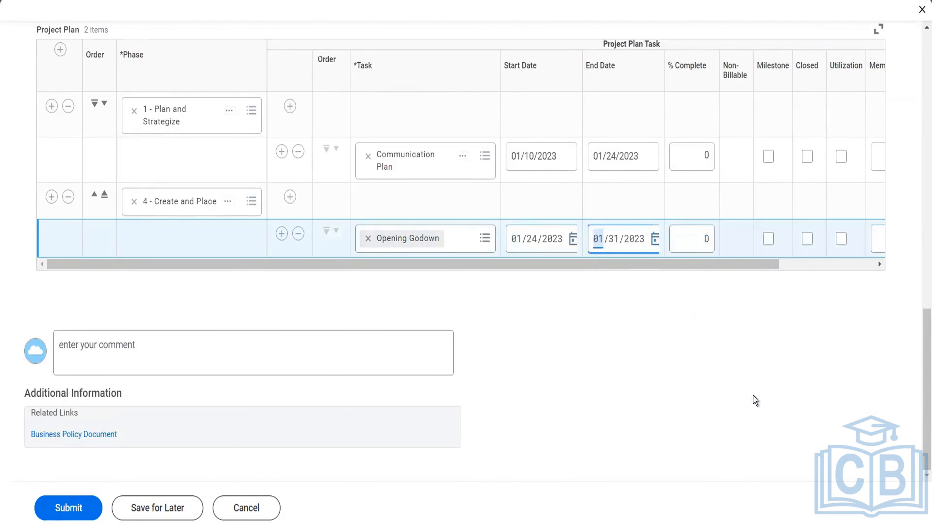
- Add a line to the resource plan and set its project role to Chief Financial Officer
scroll(442, 300, up, 4)
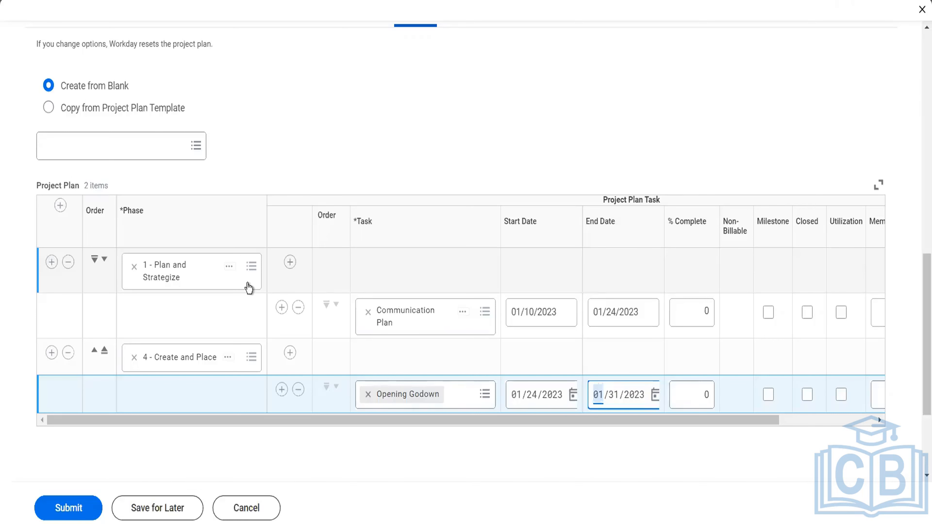
scroll(323, 120, up, 5)
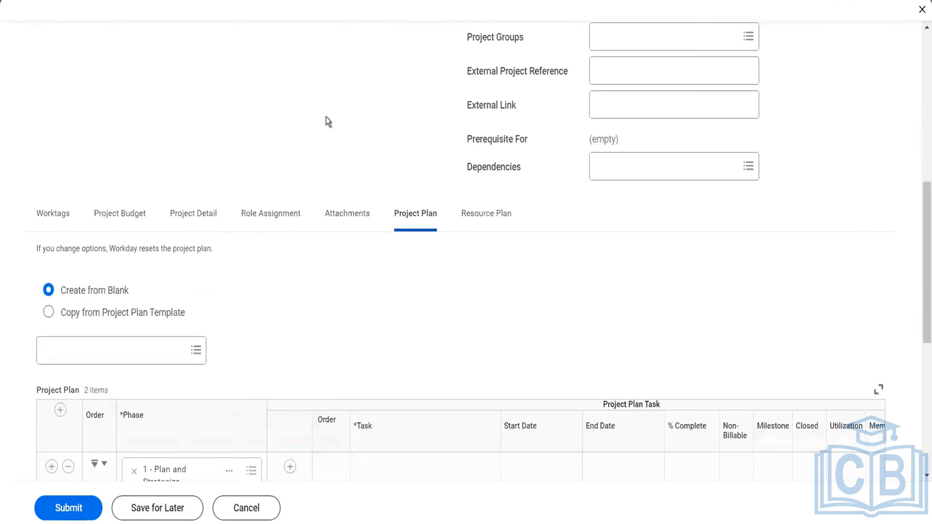
click(495, 215)
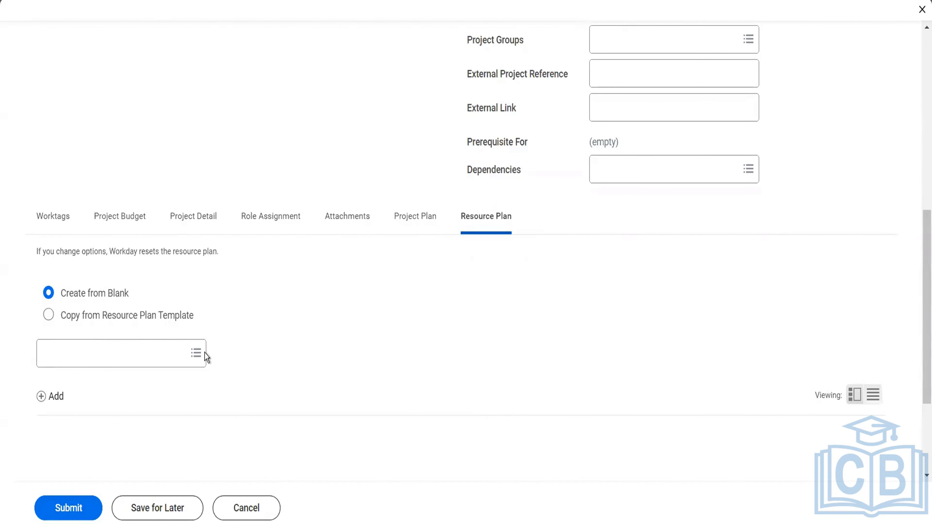
click(54, 398)
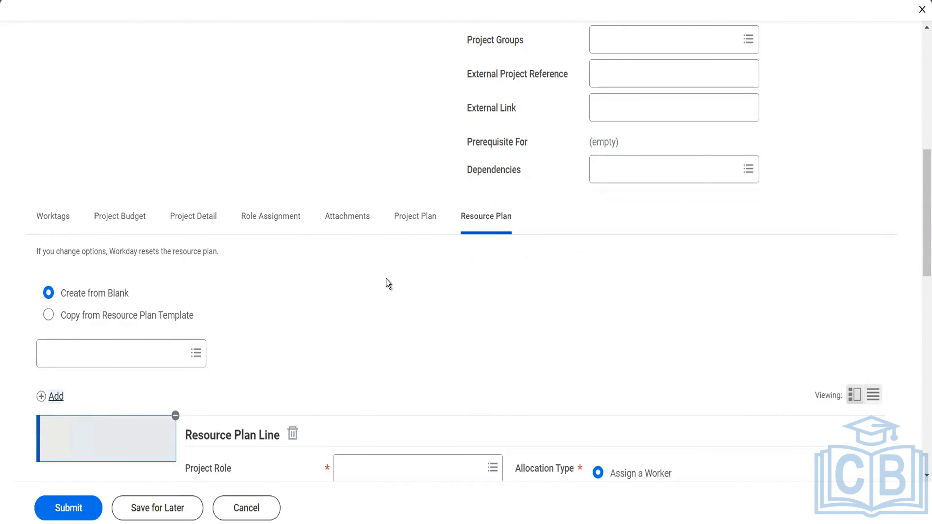
scroll(385, 280, down, 10)
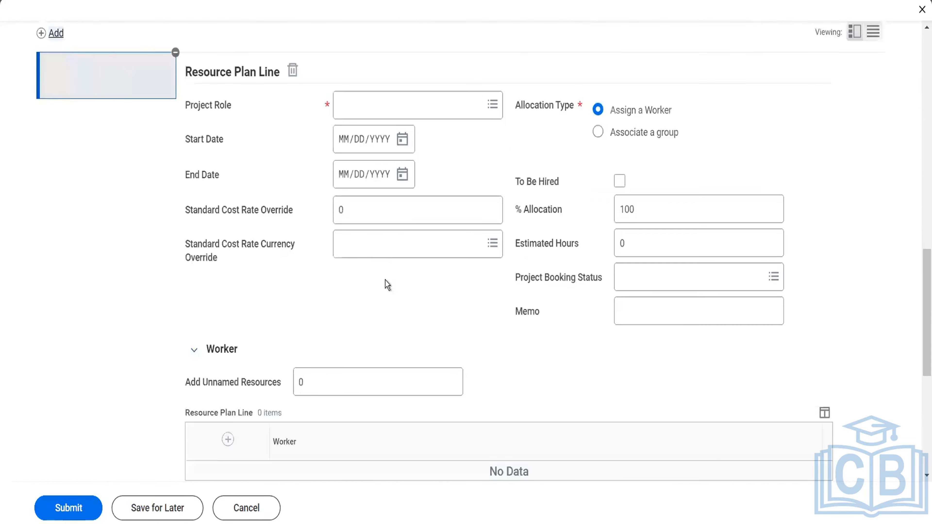
click(420, 107)
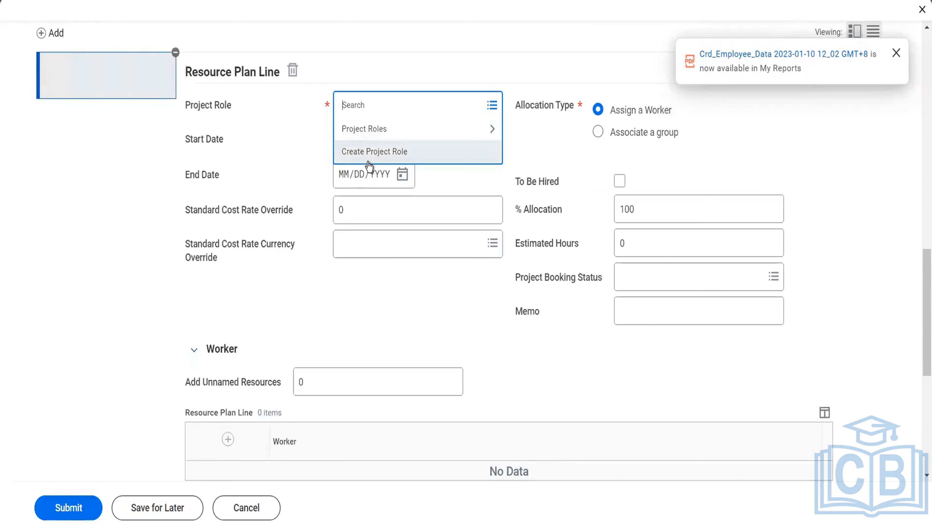
click(374, 139)
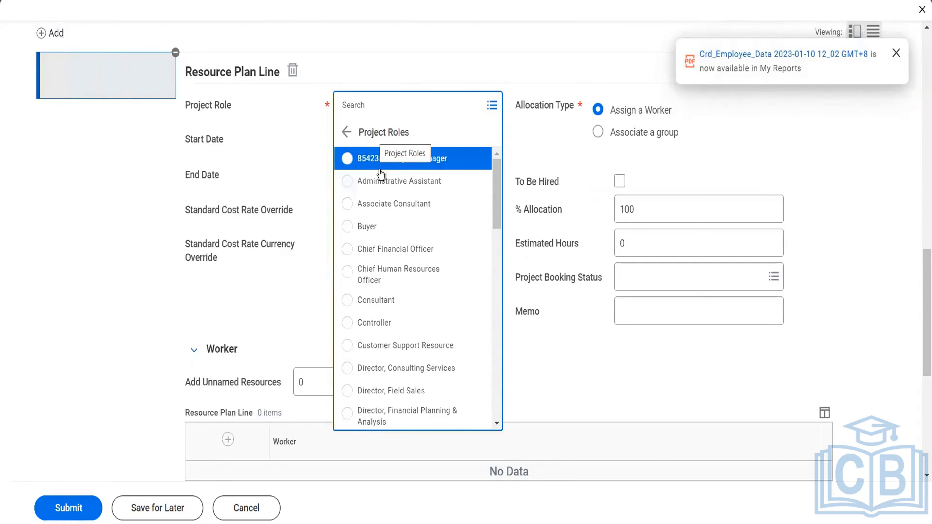
click(392, 253)
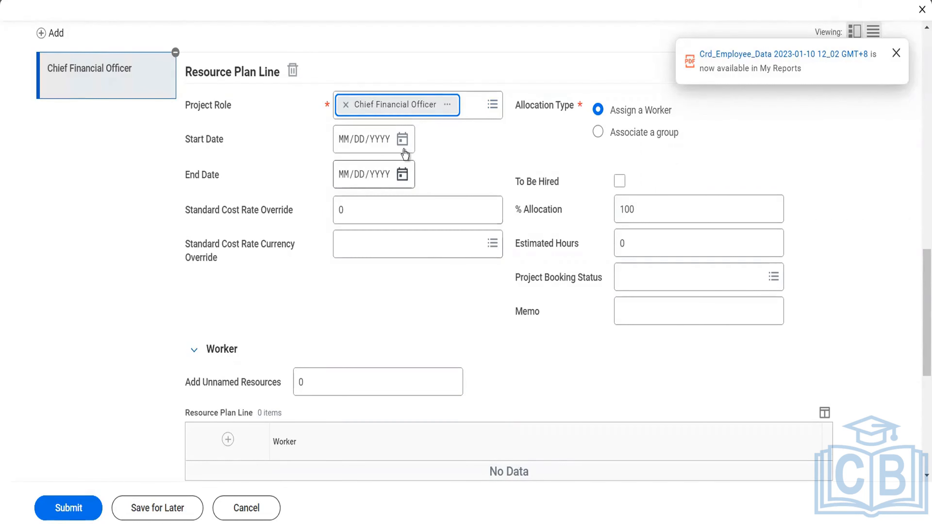
- Set the Chief Financial Officer resource plan line's start date to 01/10/2023 and end date to 01/24/2024
click(403, 140)
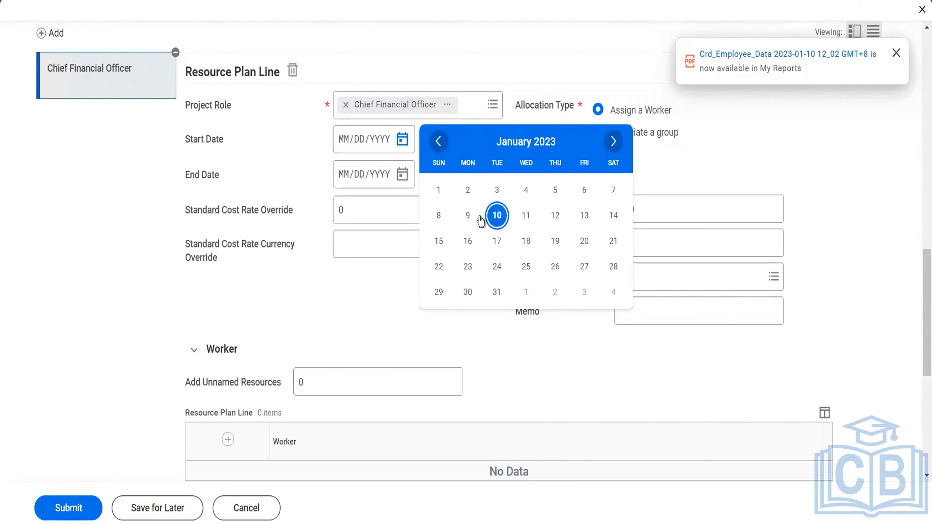
click(496, 217)
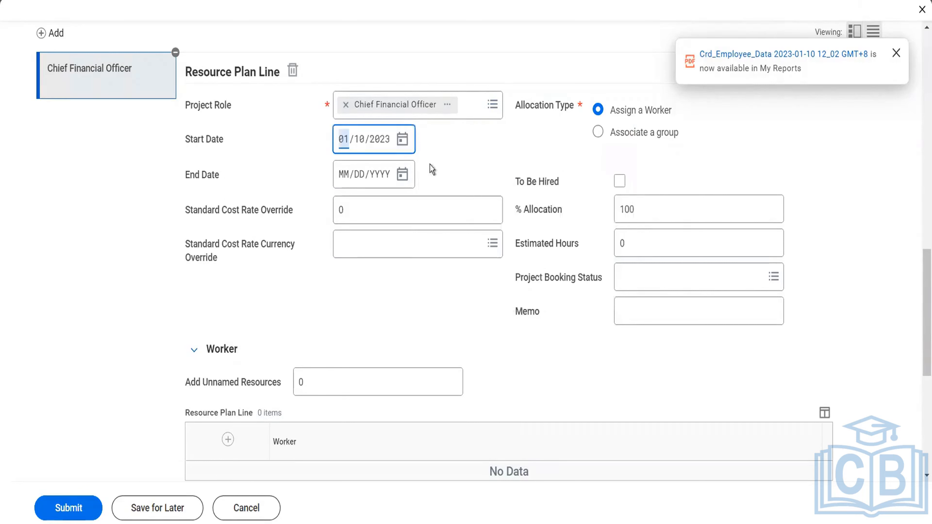
click(398, 179)
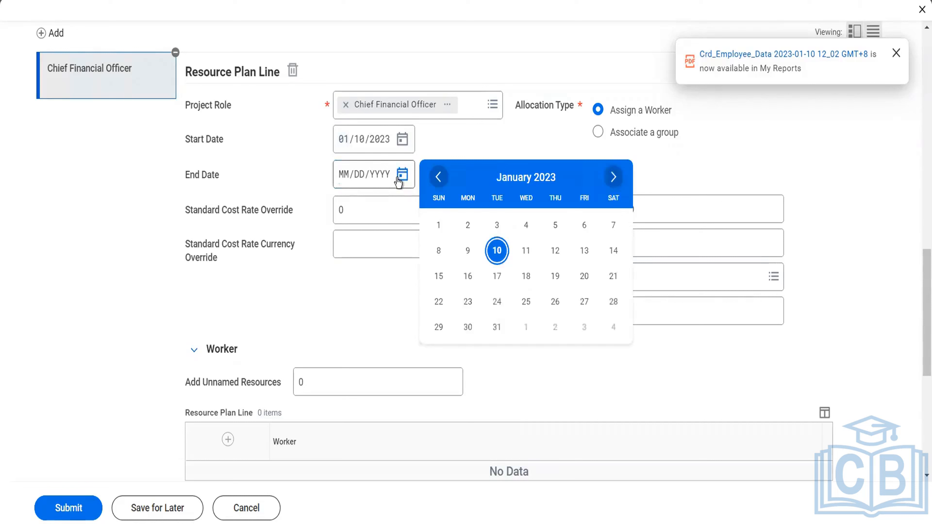
click(497, 303)
click(379, 179)
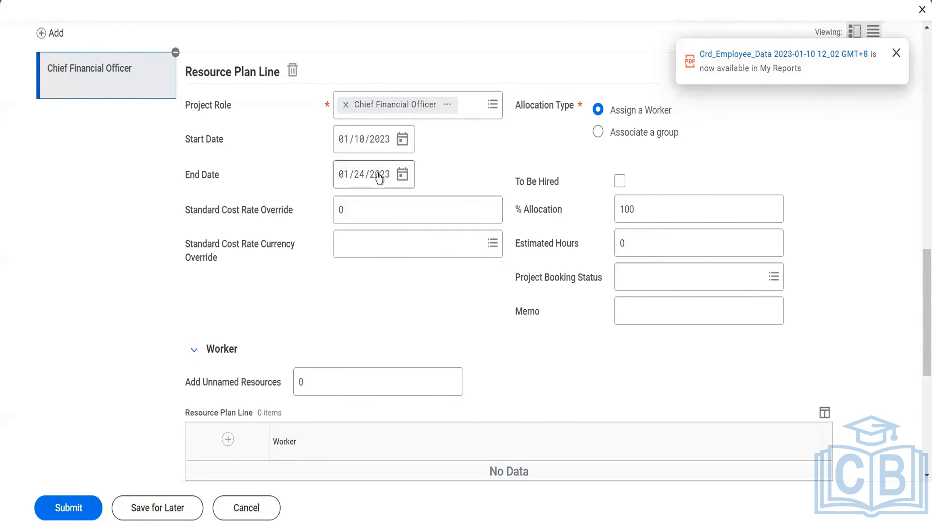
text(2024)
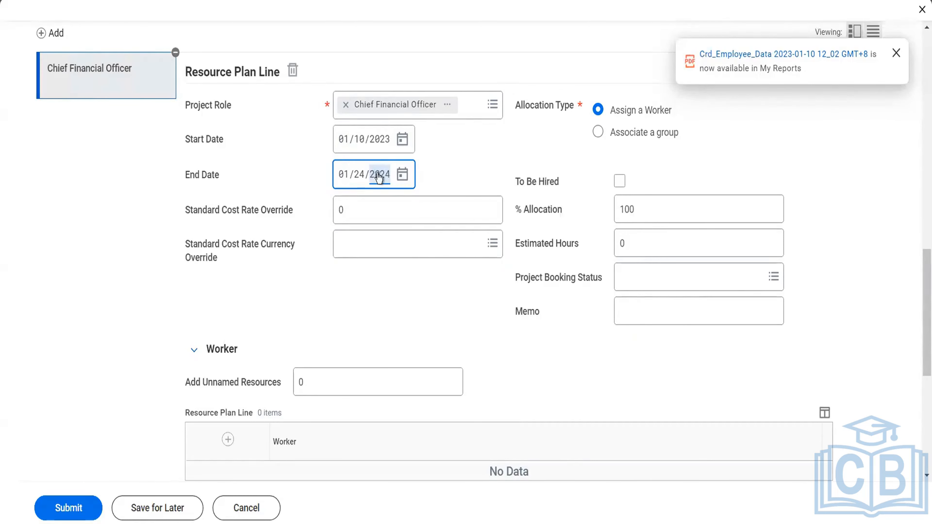
click(452, 178)
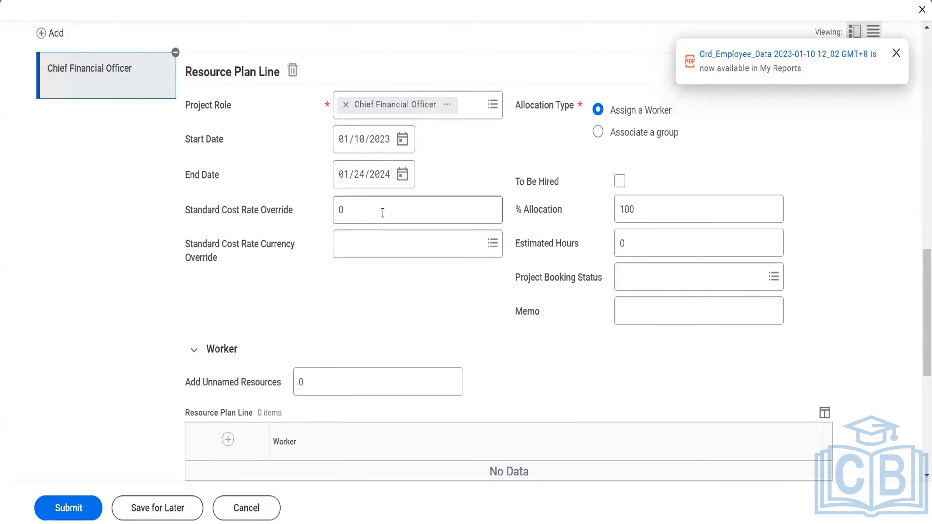
- Set the resource plan line's standard cost rate override to 450 and its override currency to USD
click(352, 212)
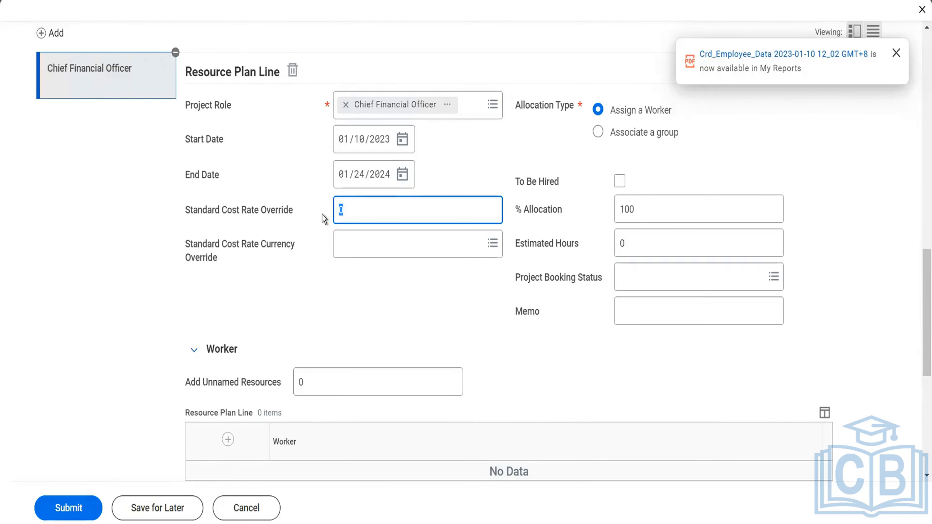
text(450)
key(Tab)
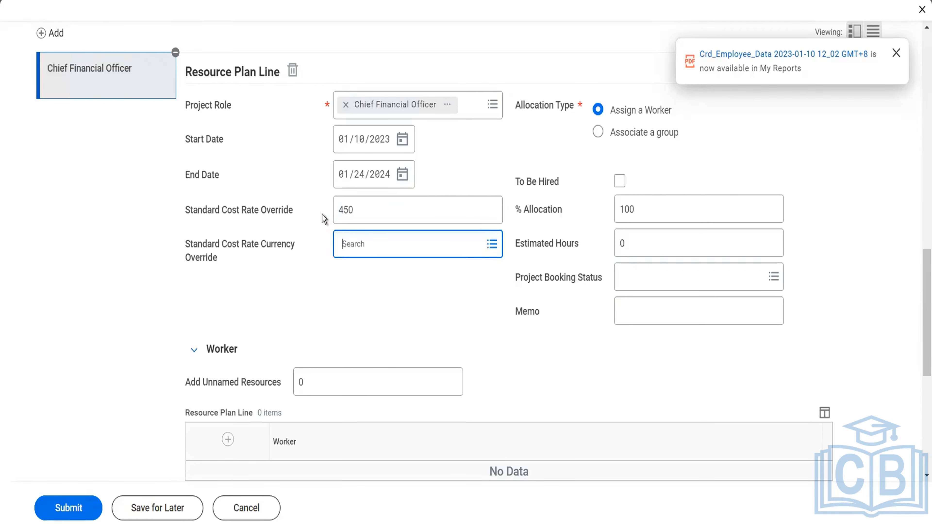
text(ud)
key(BackSpace)
text(sd)
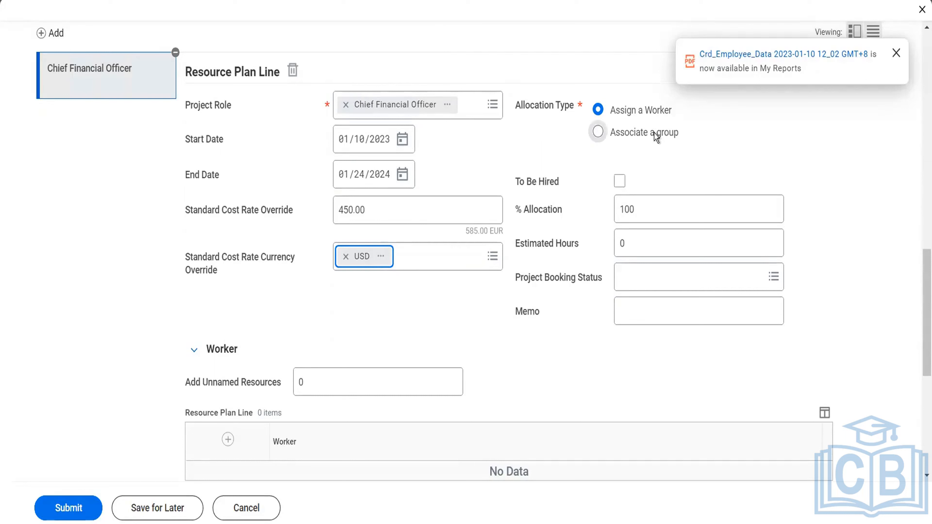
- Set the resource plan line's estimated hours to 520, check the project booking status choices, and leave status and memo blank
click(651, 252)
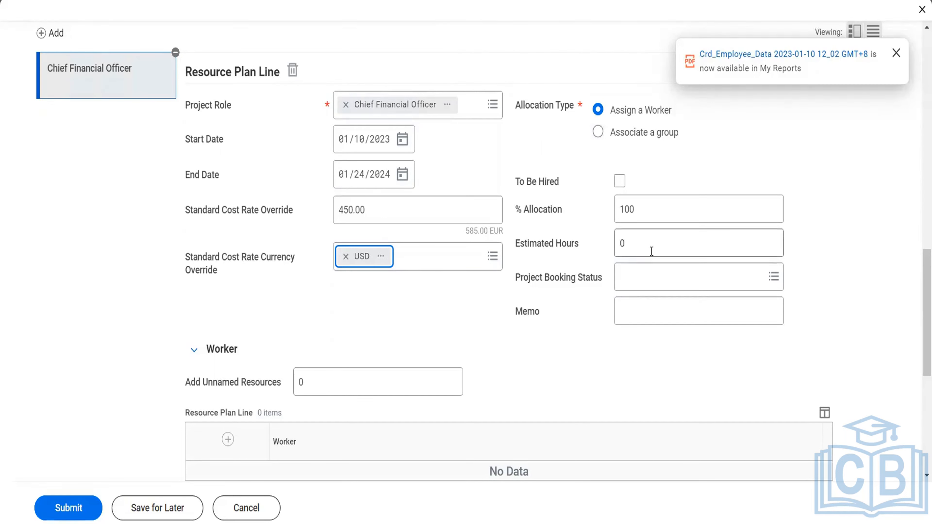
click(651, 251)
key(ctrl+a)
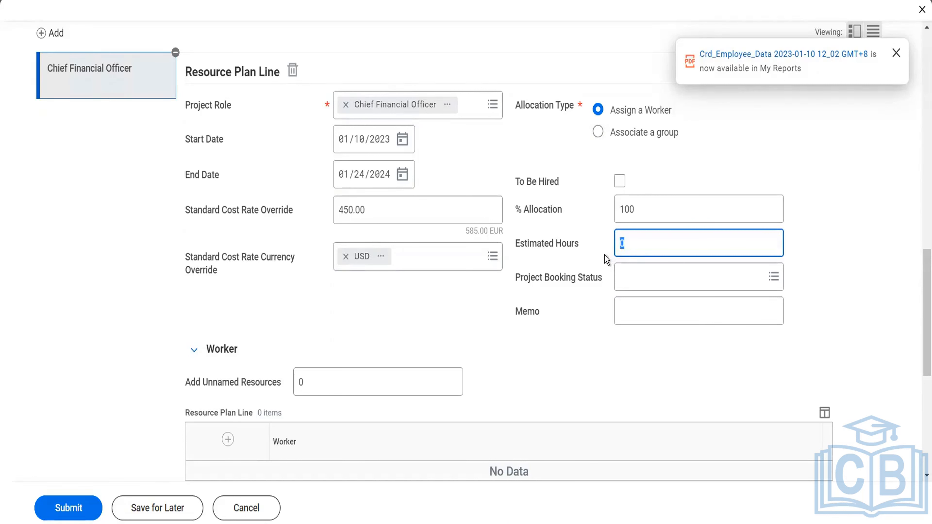
text(450)
key(BackSpace)
key(BackSpace)
key(BackSpace)
text(520)
key(Tab)
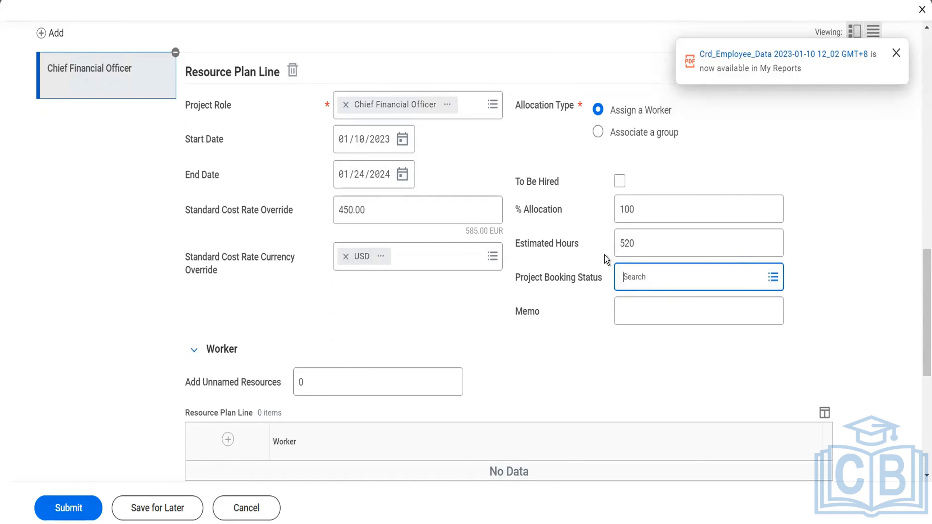
click(622, 277)
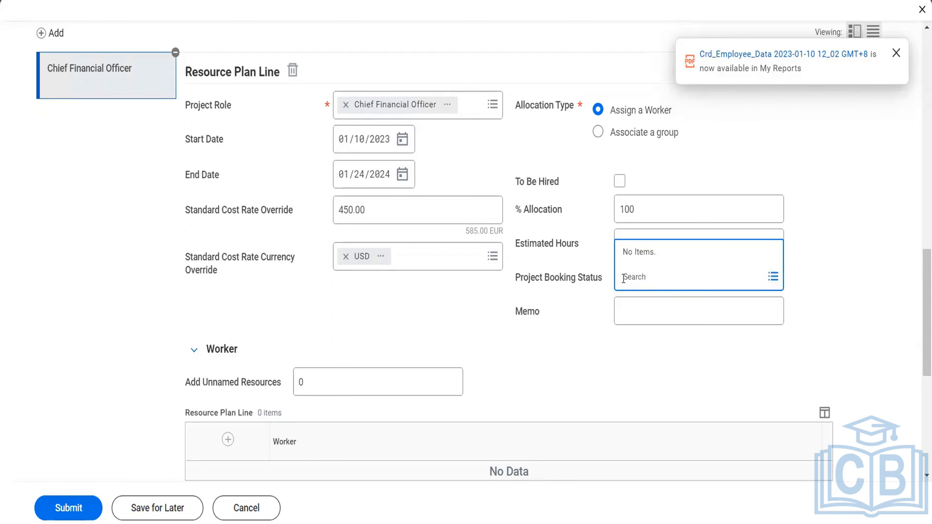
click(630, 308)
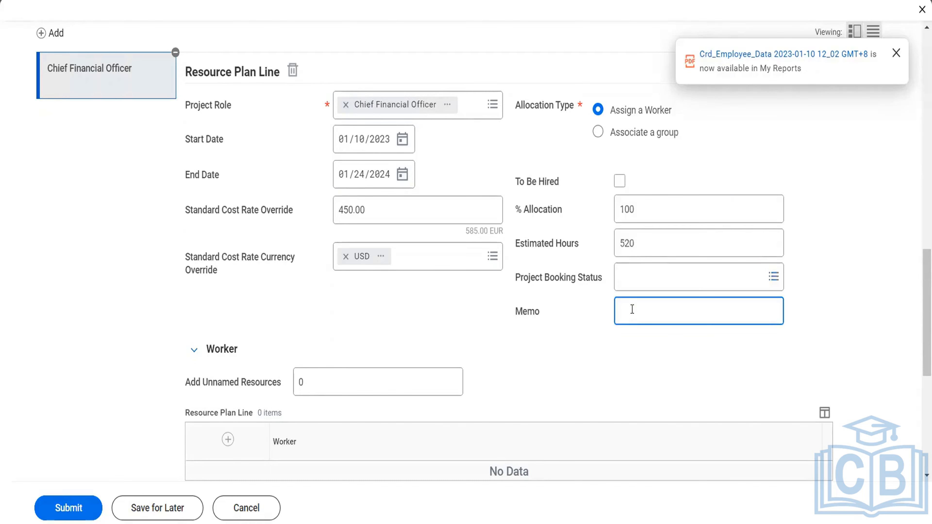
- Add a worker row to the resource plan line and assign the worker by full name
scroll(632, 309, down, 2)
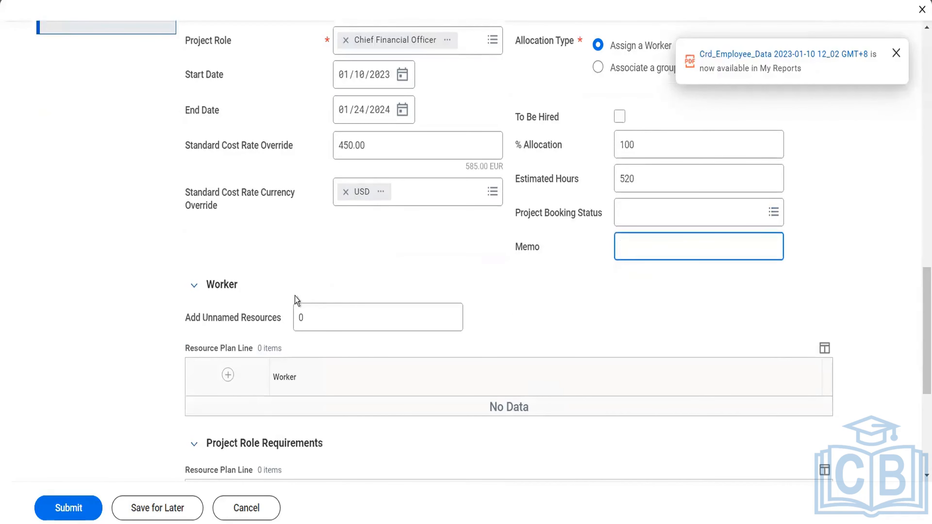
click(227, 374)
scroll(528, 406, down, 2)
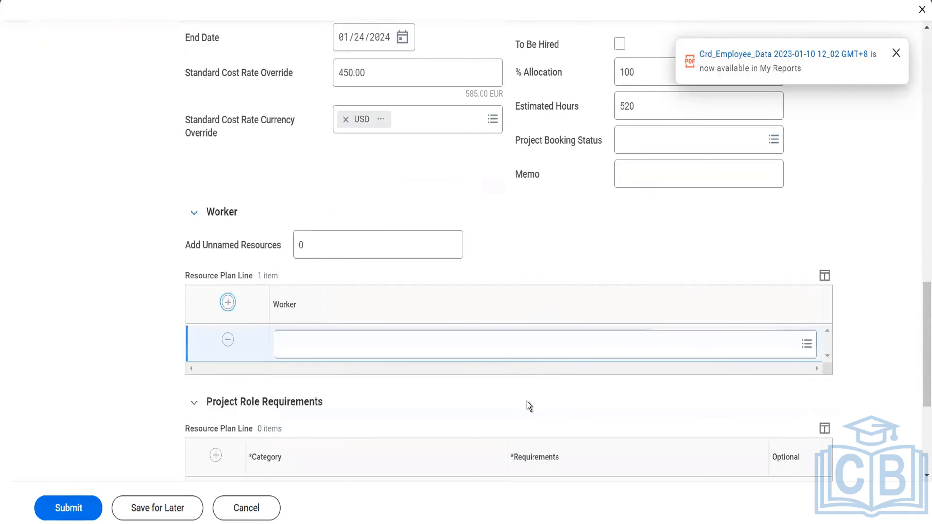
click(518, 351)
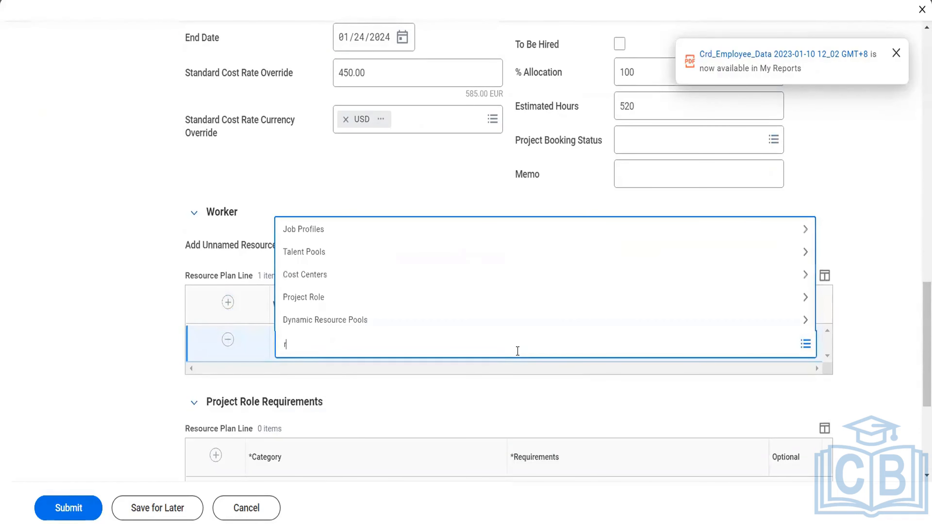
key(Return)
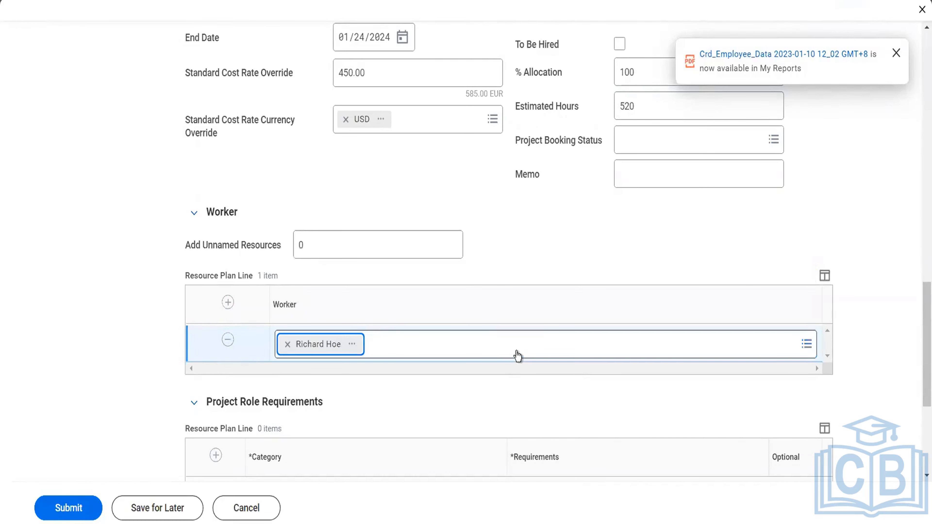
- Add a project role requirement with category Certification and requirement Certified Management Accountant (CMA) - Institute of Management Accountants
scroll(518, 355, down, 5)
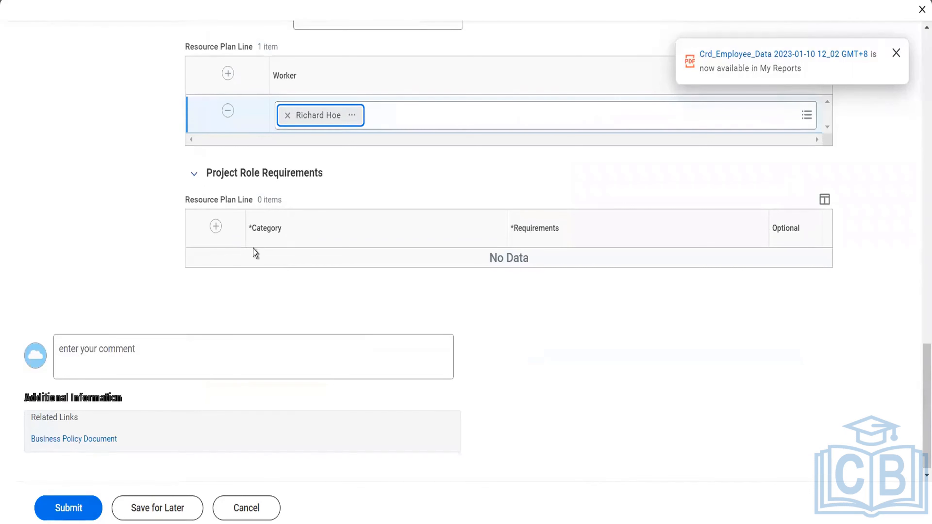
click(214, 224)
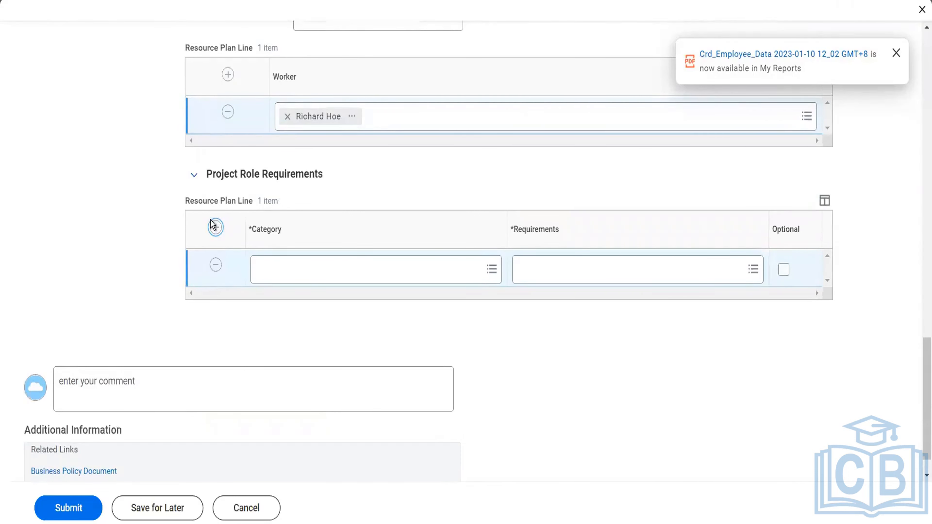
click(329, 275)
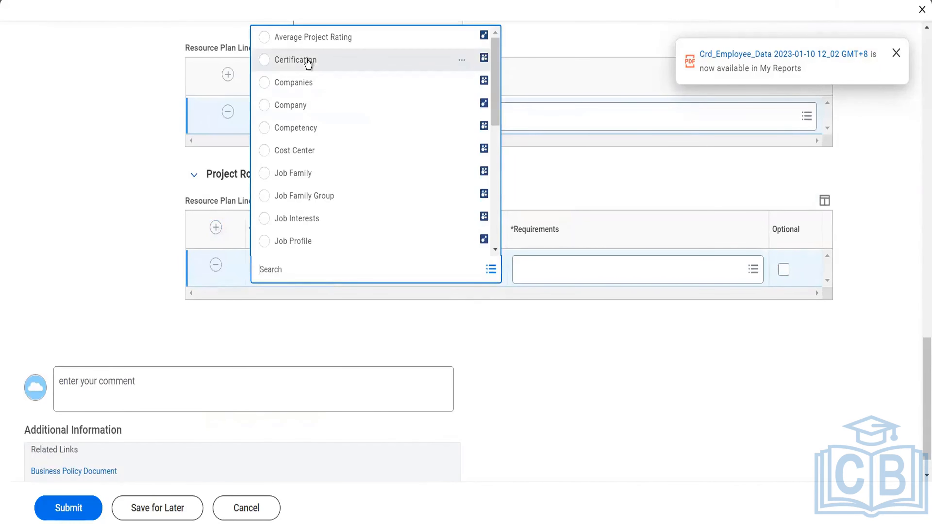
click(307, 61)
click(579, 270)
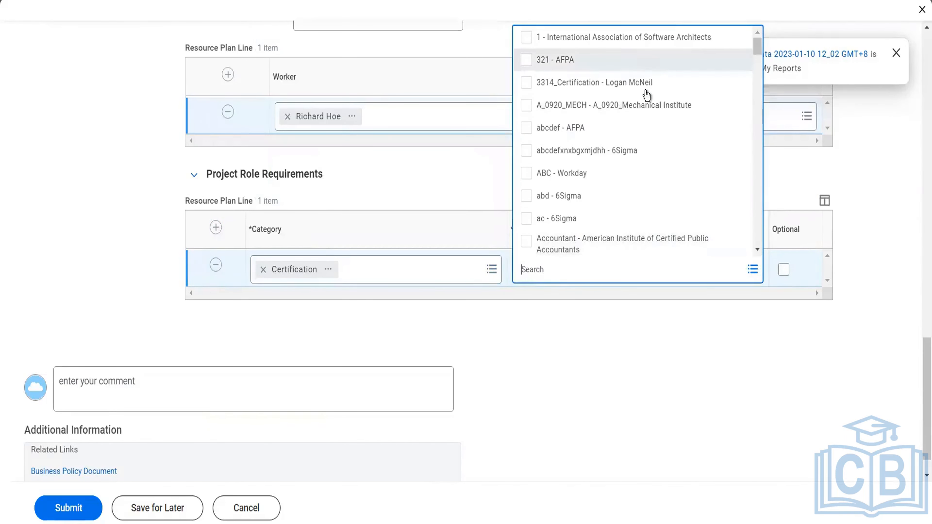
scroll(611, 118, down, 6)
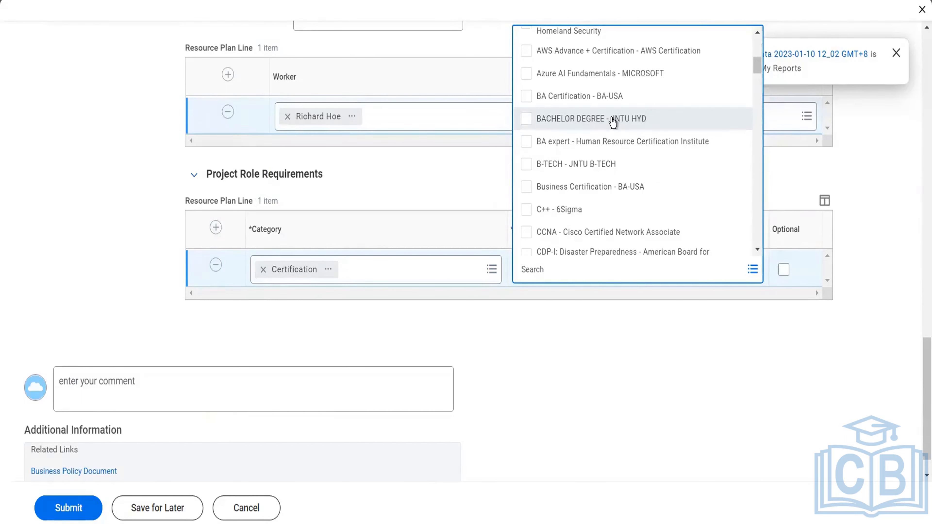
scroll(612, 122, down, 5)
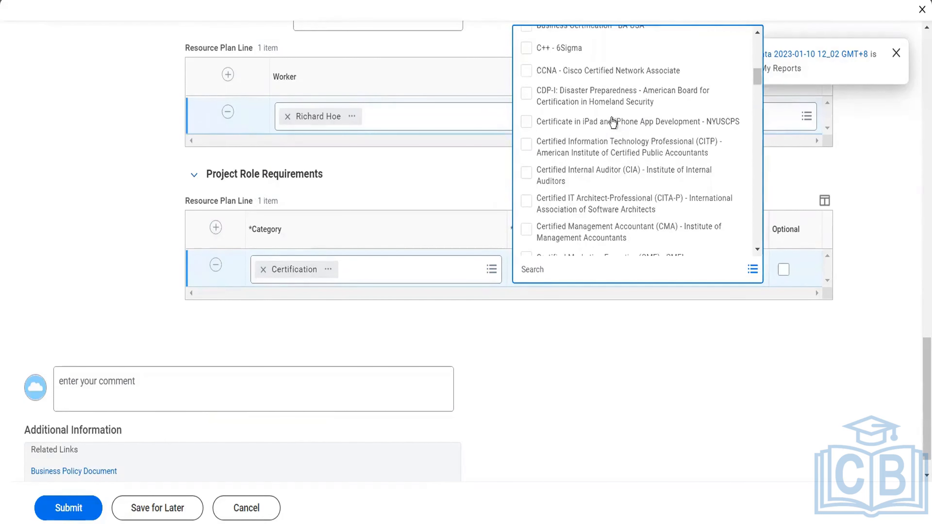
scroll(611, 118, down, 3)
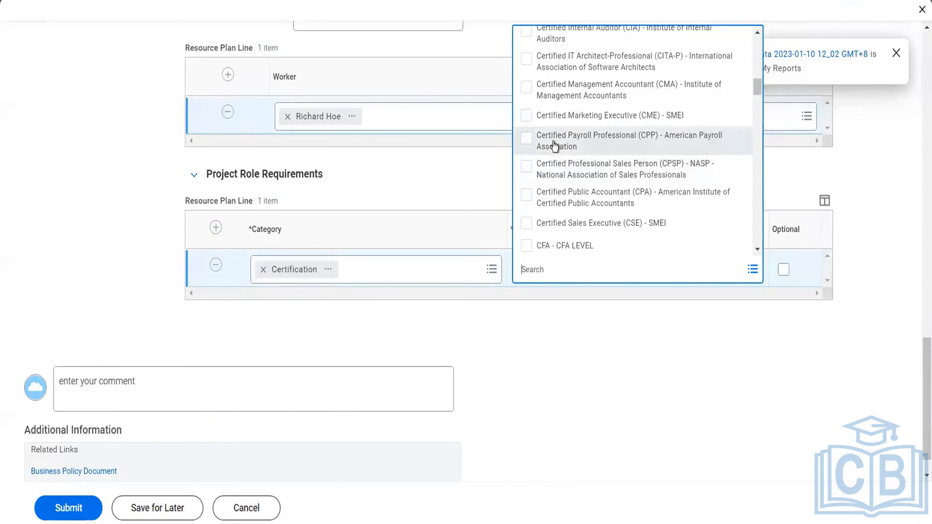
click(532, 98)
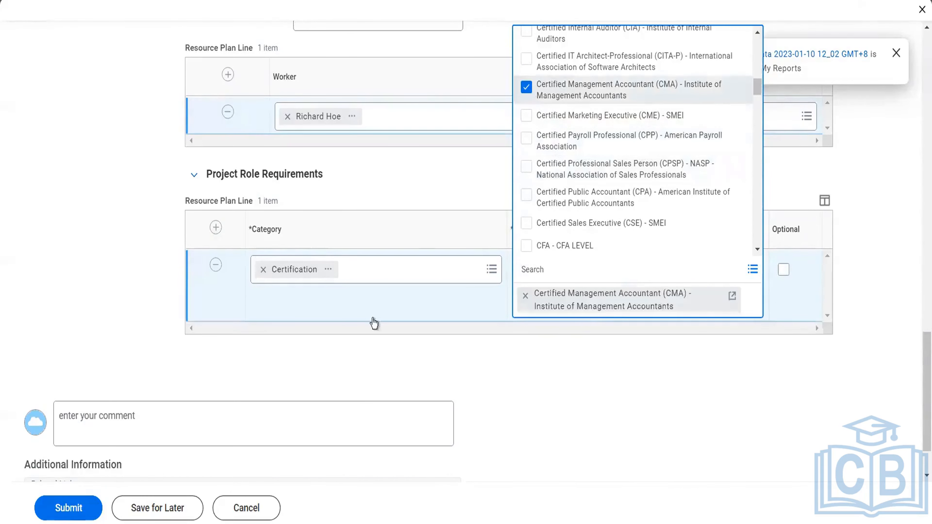
click(359, 355)
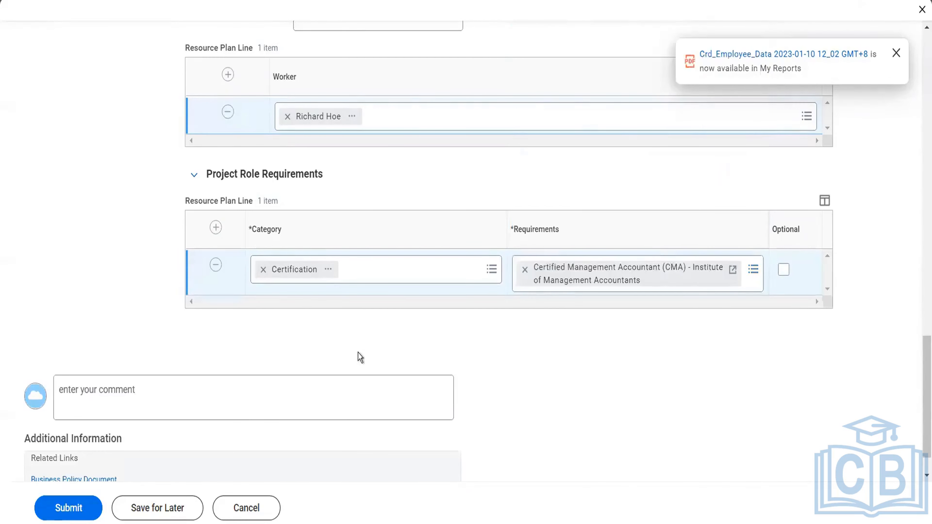
- Review the completed resource plan line and submit the new project
scroll(358, 352, up, 10)
scroll(358, 352, up, 1)
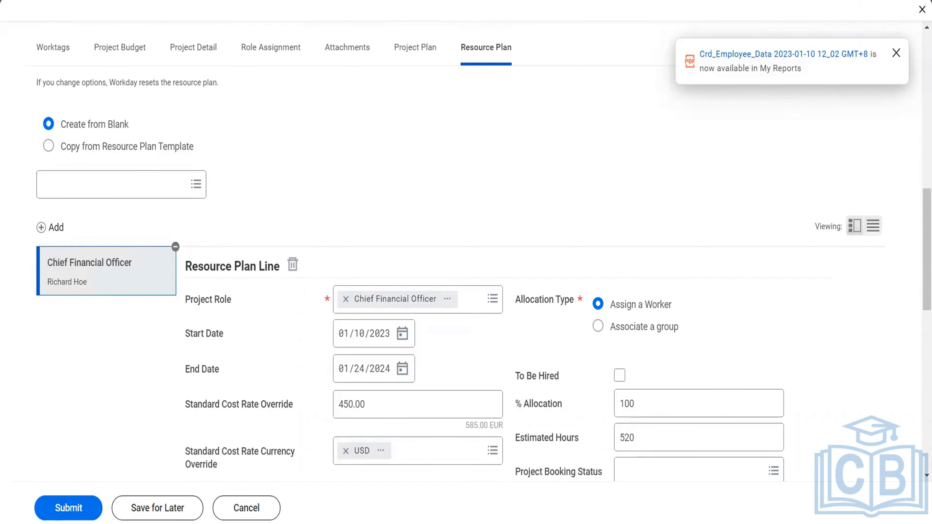
click(82, 514)
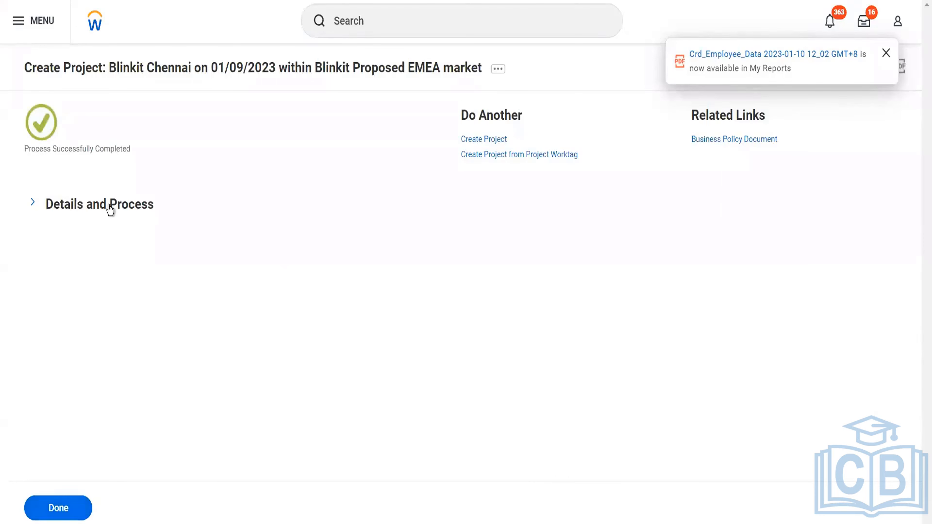
- Expand the submission's process details, open the Blinkit Proposed EMEA market hierarchy, and examine its projects, budget configuration and worktag rule configuration
click(97, 206)
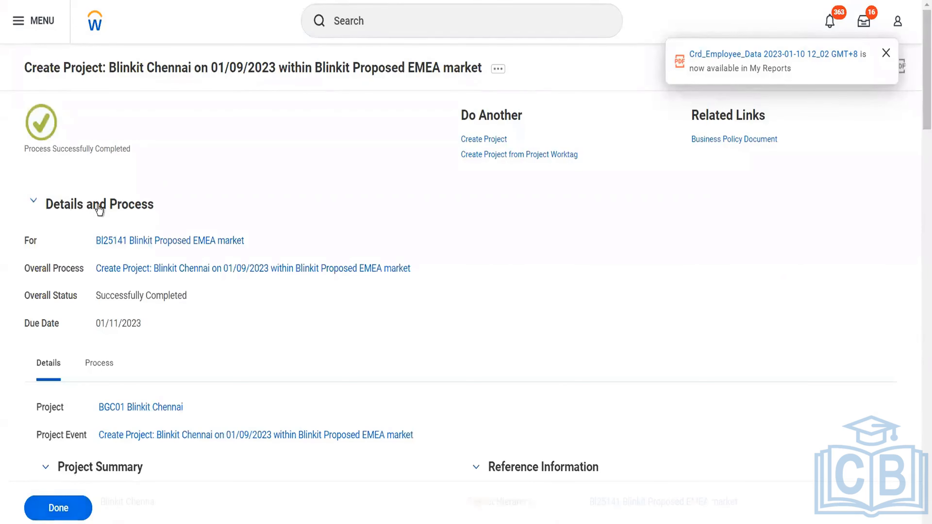
click(118, 242)
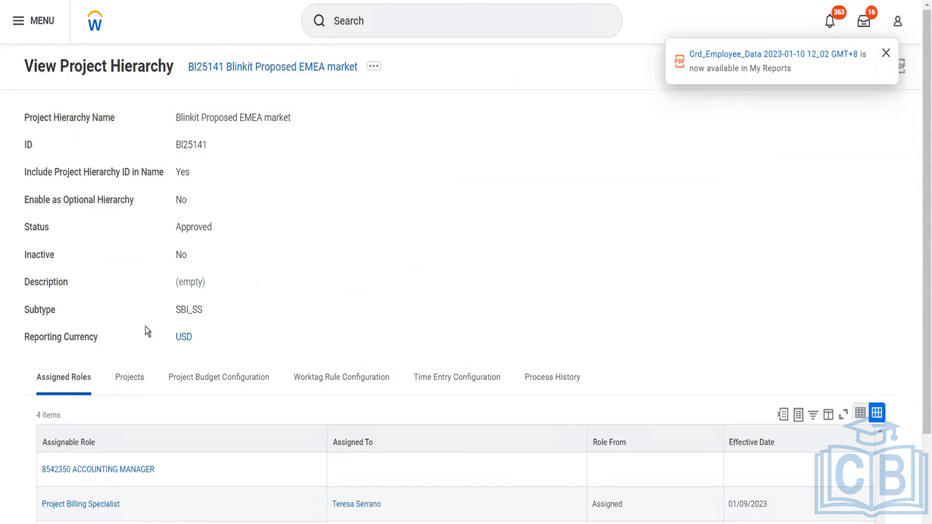
click(128, 377)
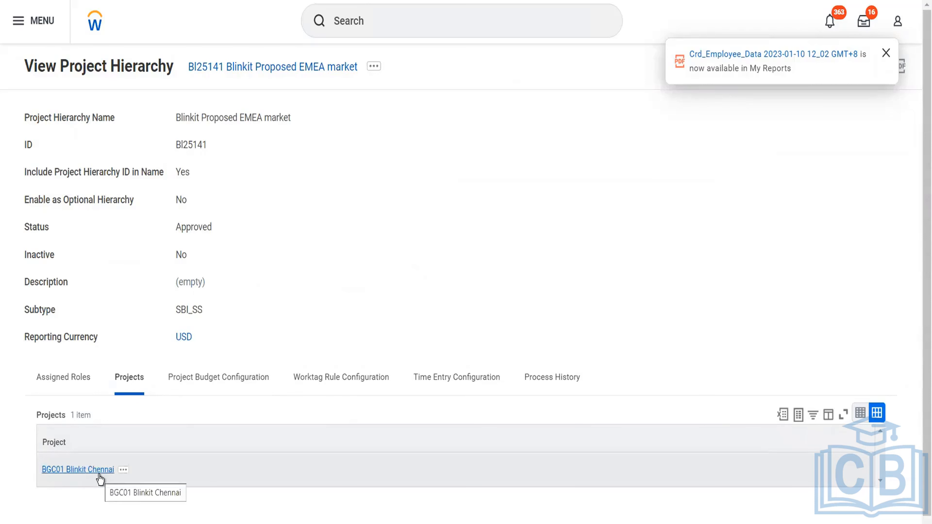
click(198, 377)
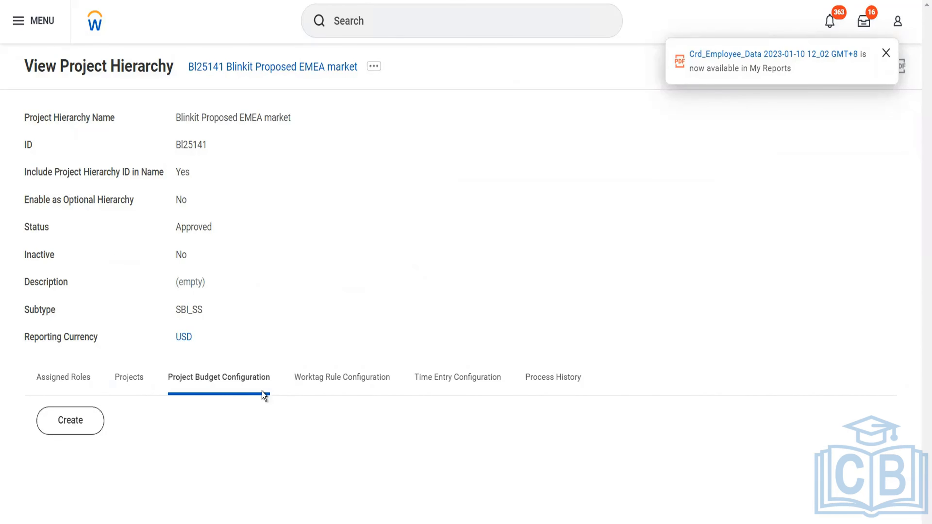
click(297, 383)
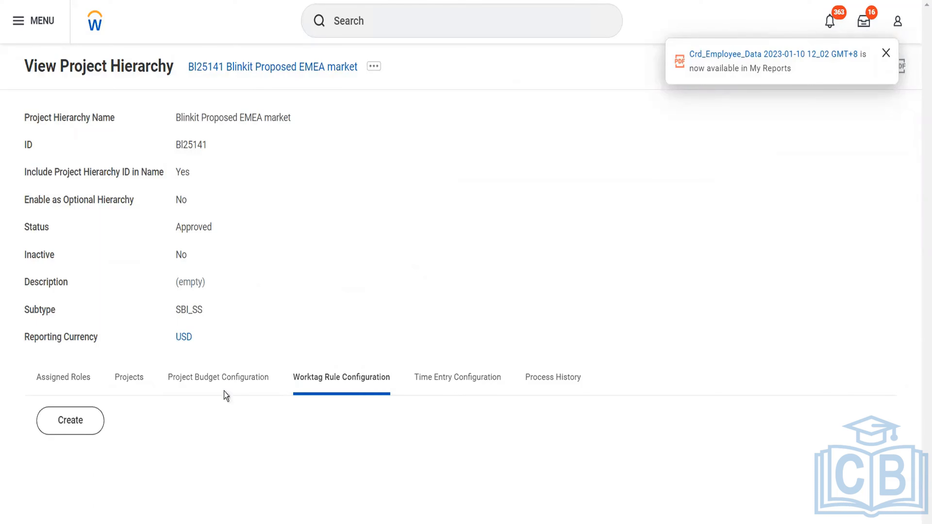
click(142, 382)
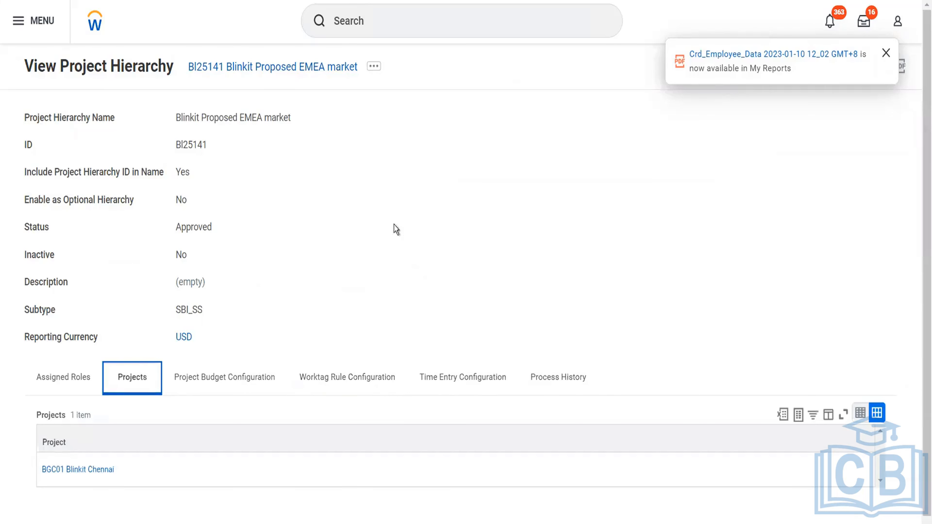
- Find and open the Create Project task
click(391, 22)
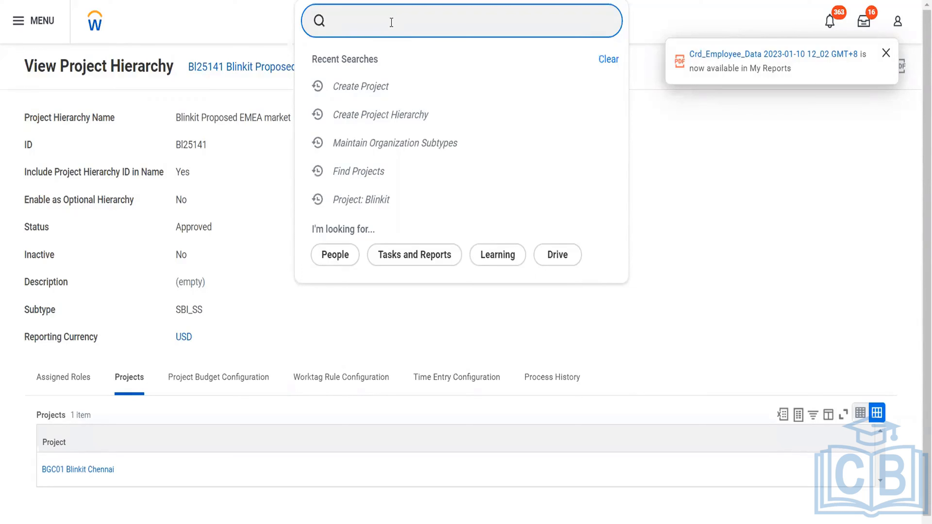
text(cr project)
click(382, 66)
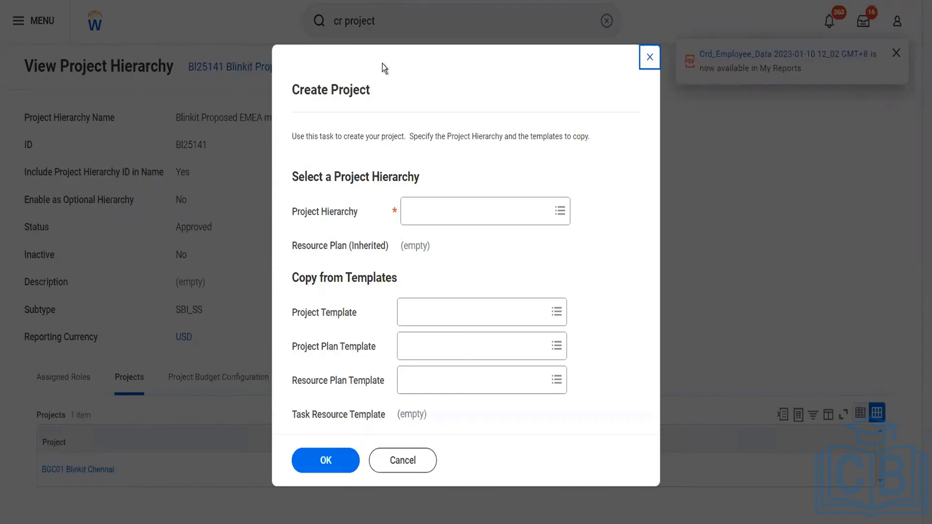
- Select Bl25141 Blinkit Proposed EMEA market as the new project's hierarchy and continue to the project form
click(422, 209)
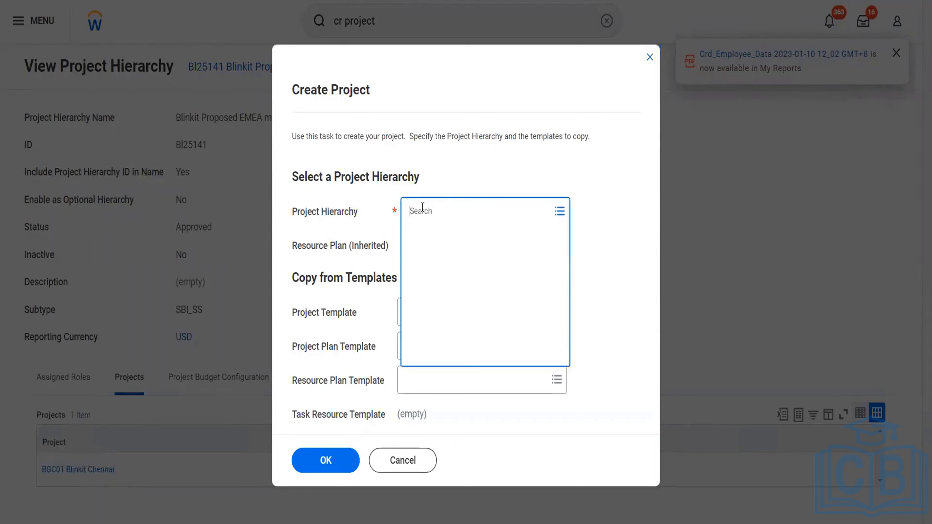
text(b)
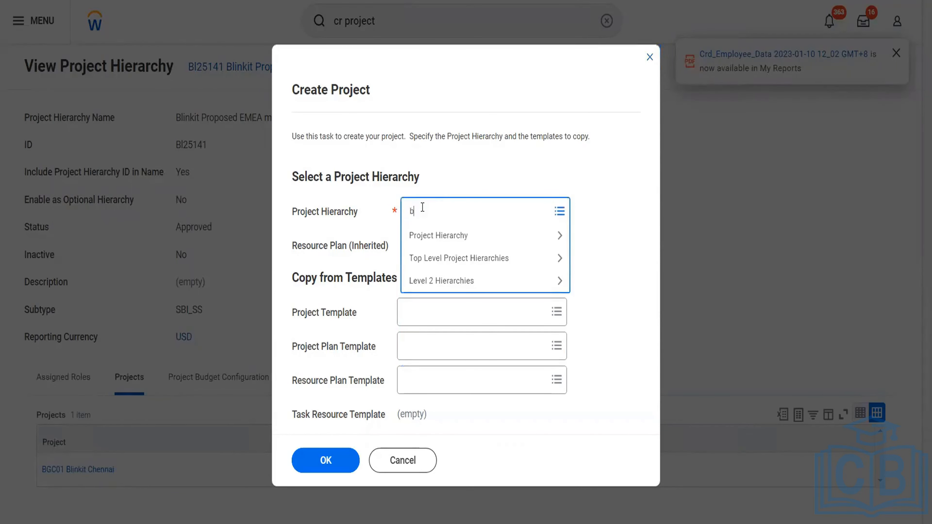
text(linkit)
key(Return)
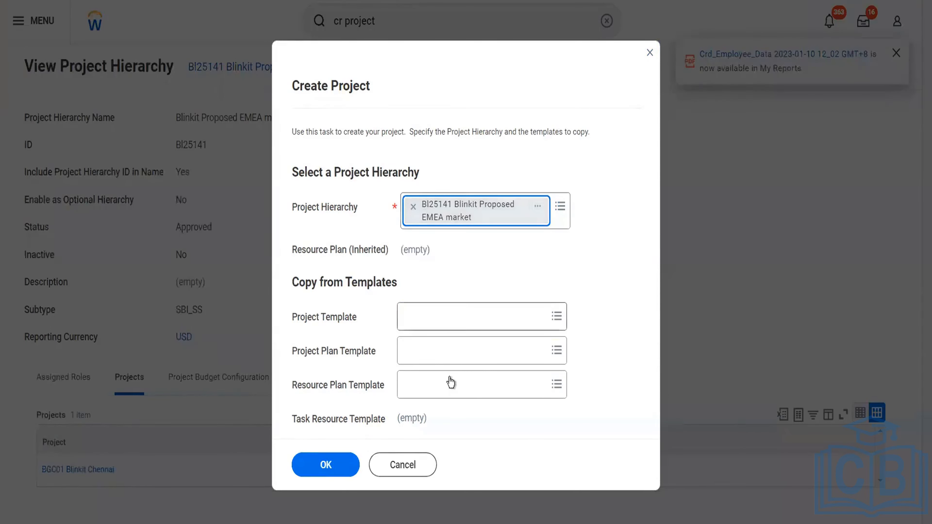
click(338, 461)
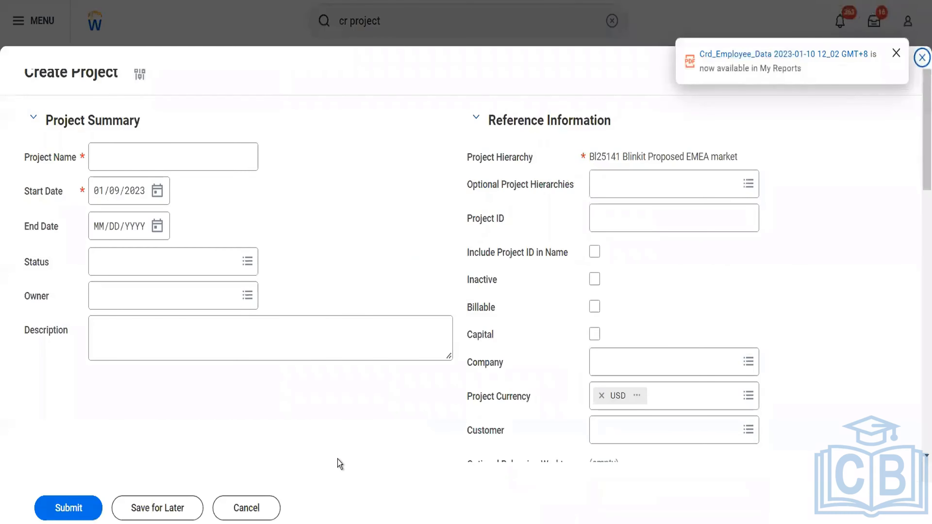
- Name the project Blinkit Billable Project
click(144, 145)
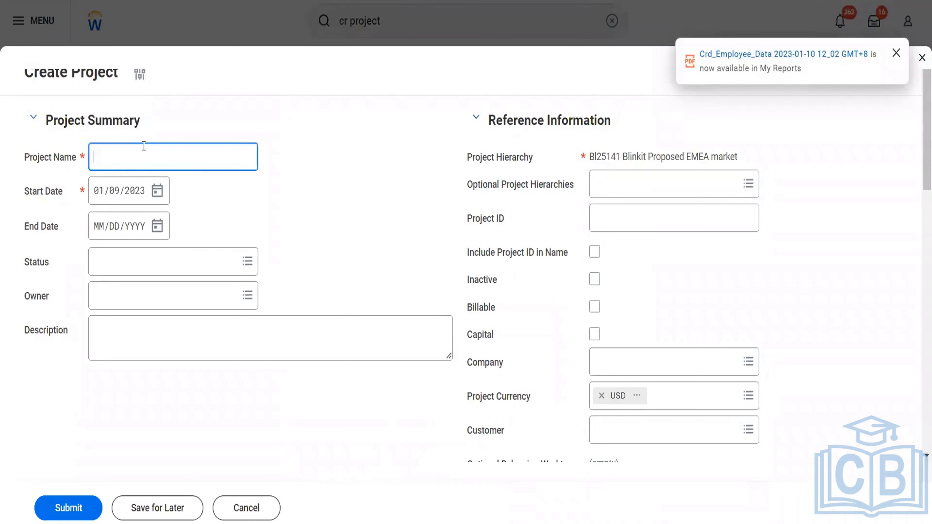
text(Blinkit Billa)
key(BackSpace)
text(la)
text(bl)
text(e Poj)
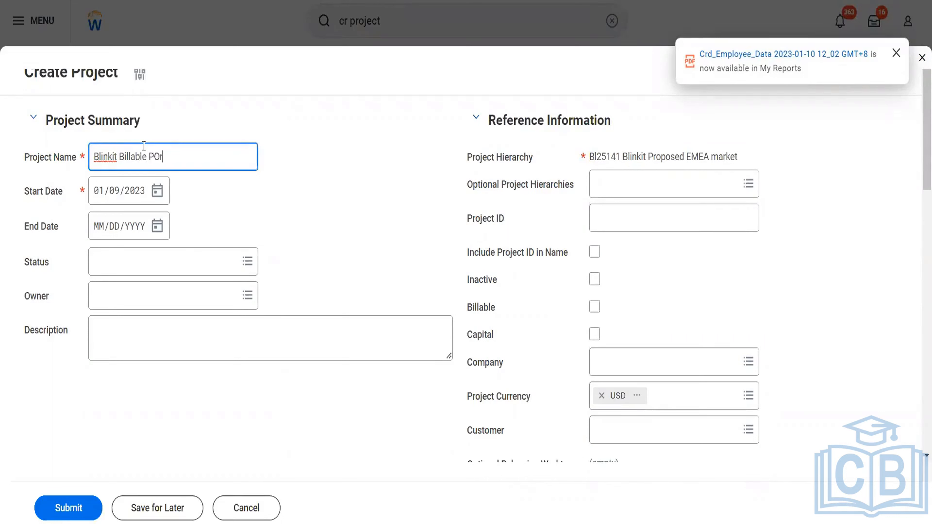
key(BackSpace)
key(BackSpace)
text(roject)
- Set the project's status to Approved and assign the project owner by name
click(196, 274)
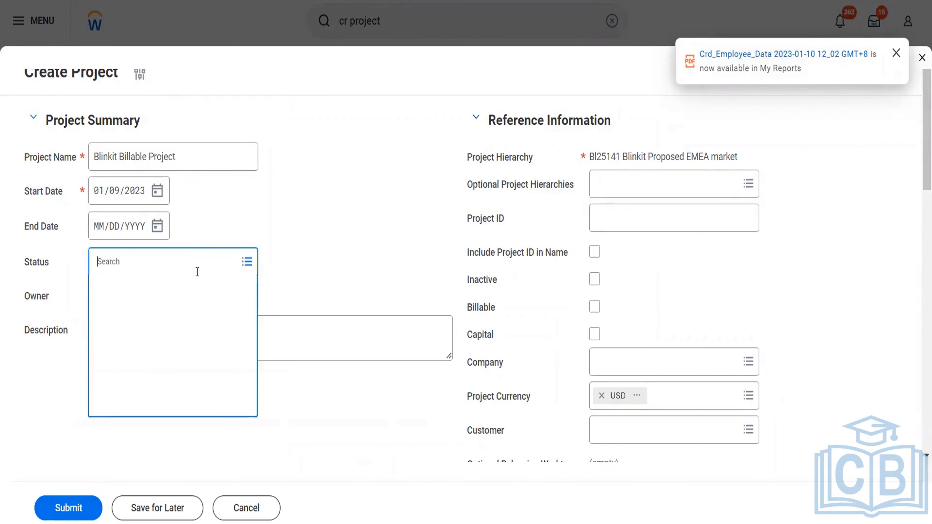
click(157, 298)
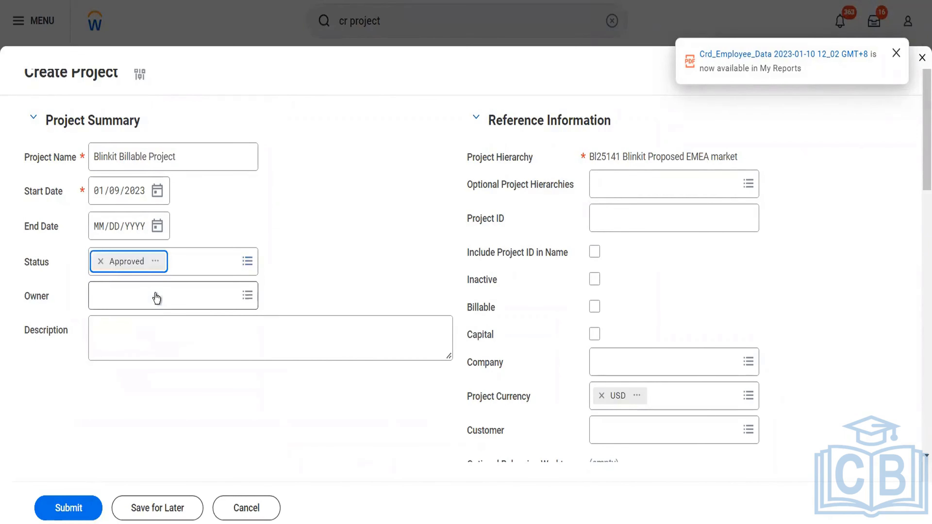
click(157, 298)
text(ter ser)
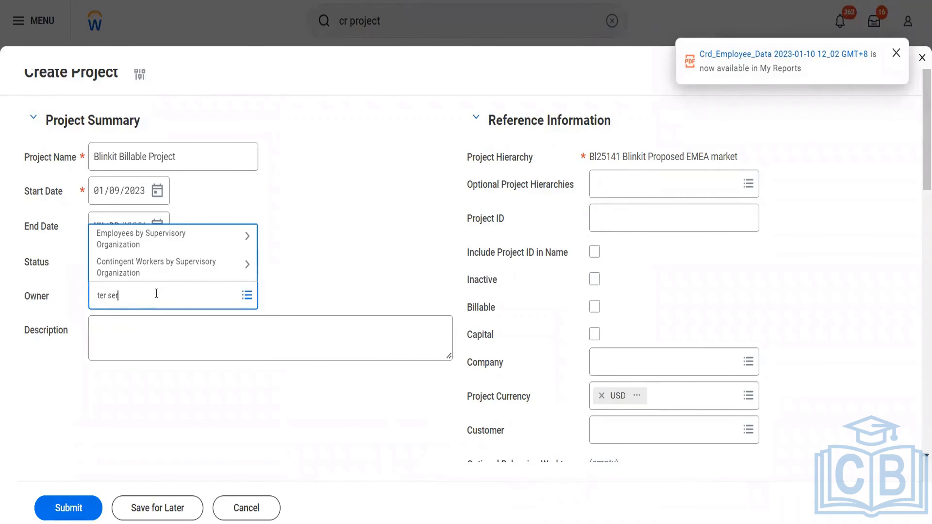
key(Return)
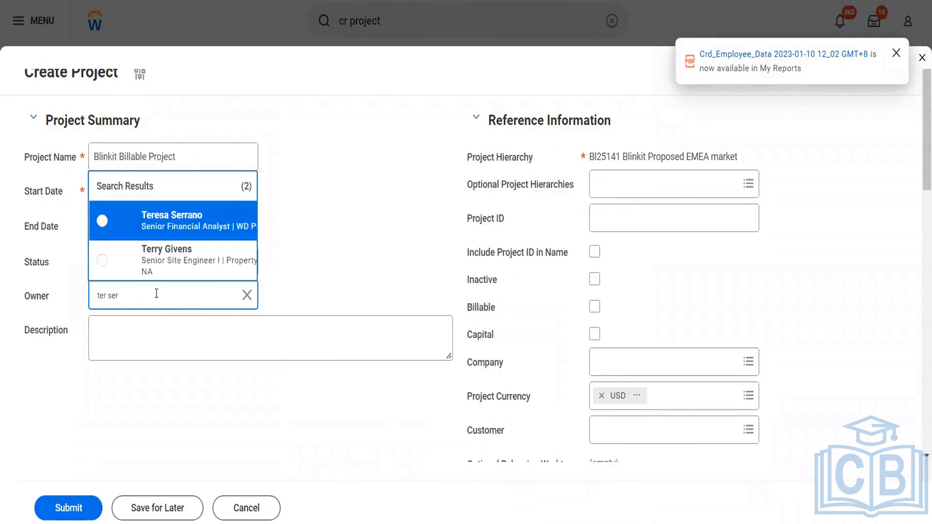
click(178, 235)
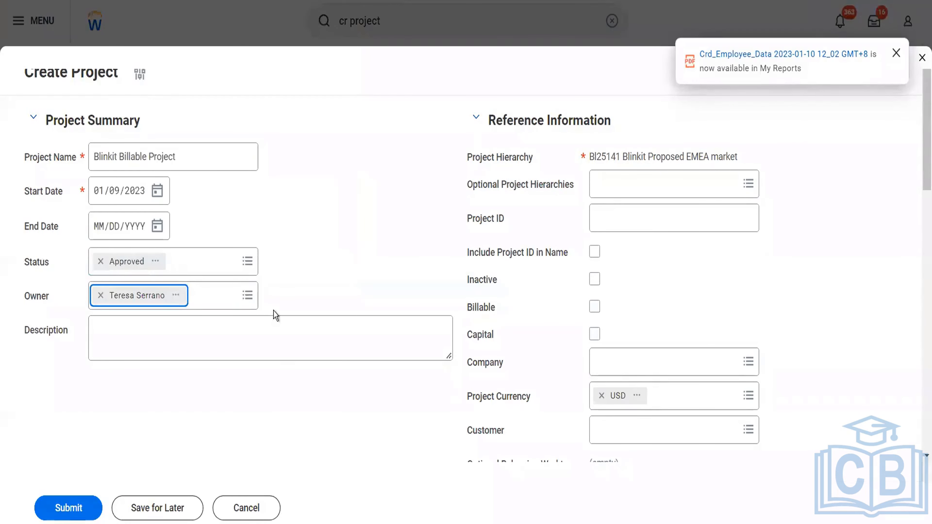
- Mark the project as billable and enter BBill01 as its project ID
click(593, 307)
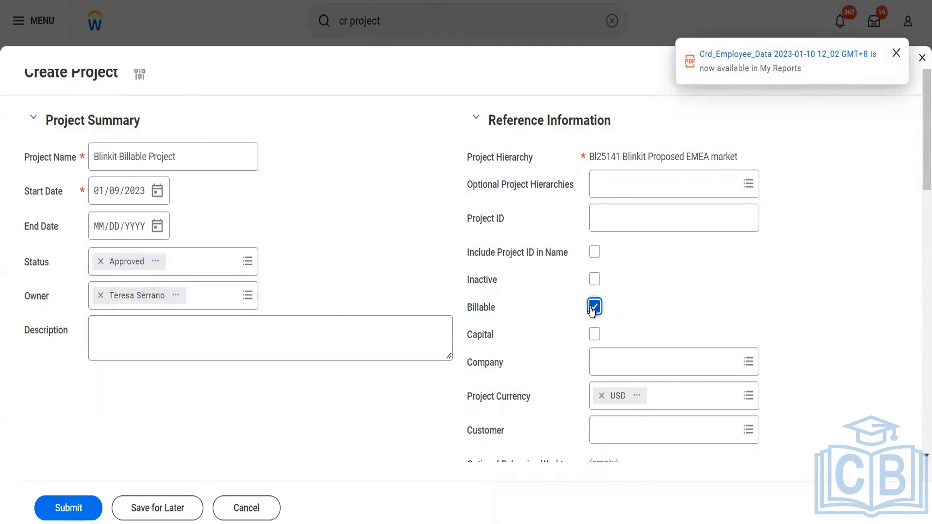
right_click(611, 199)
click(585, 220)
click(610, 219)
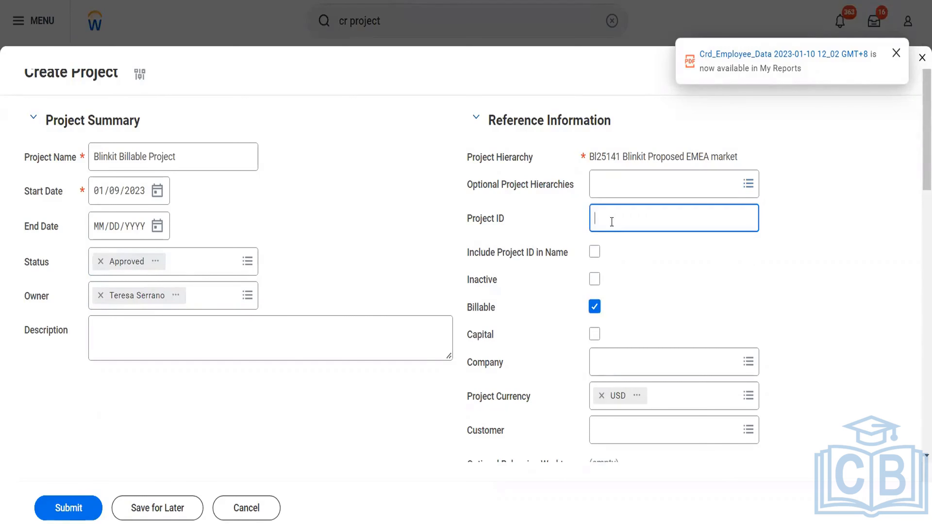
text(B)
text(P)
key(BackSpace)
text(Bill01)
key(Tab)
key(Tab)
key(Tab)
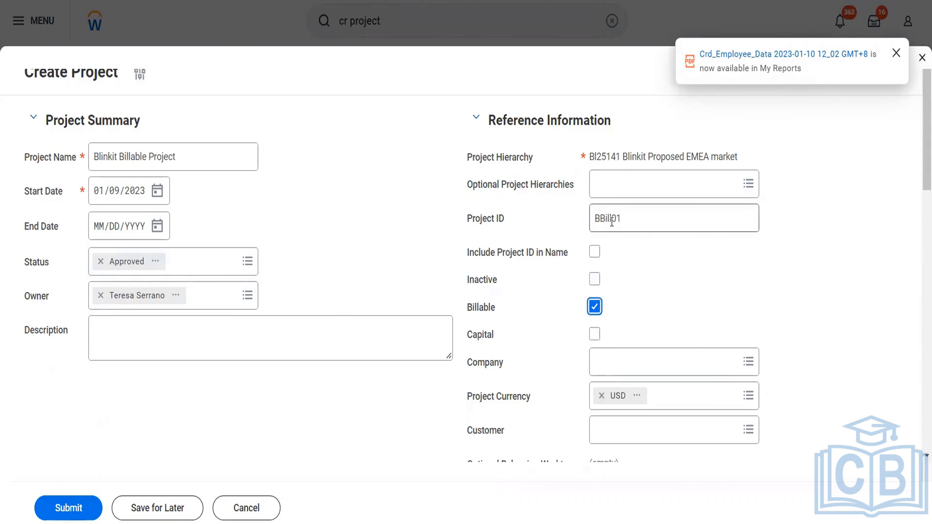
- Set the project's company to BGC Blinkit Grocery Delivery and its customer to Reliance Hotels
scroll(659, 336, down, 4)
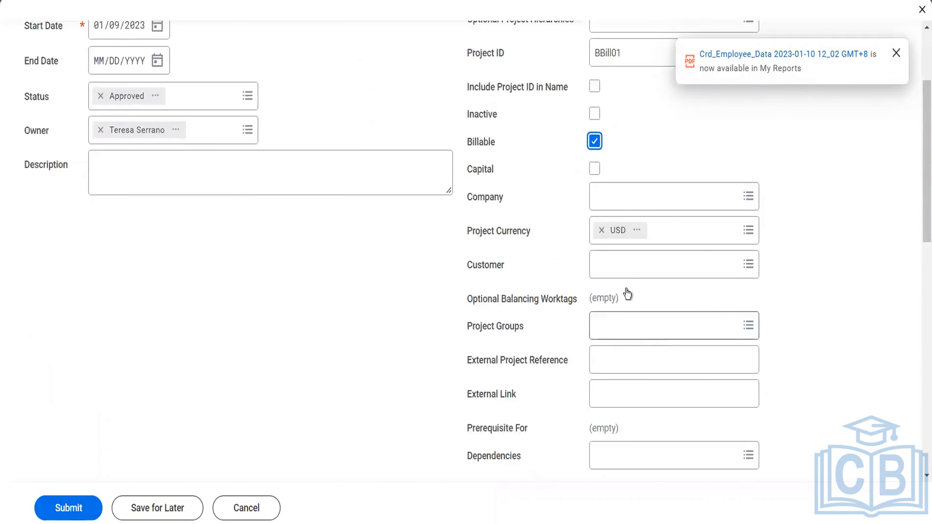
click(624, 209)
text(bgc)
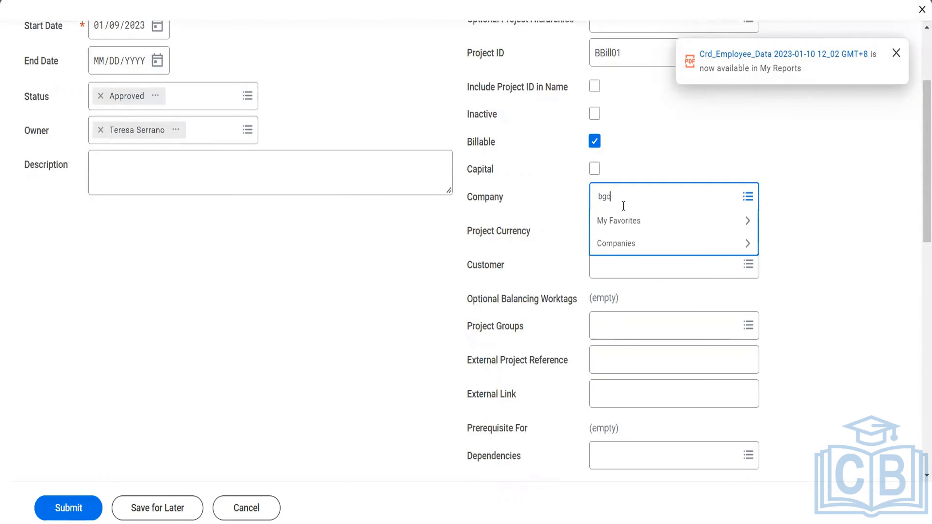
key(Return)
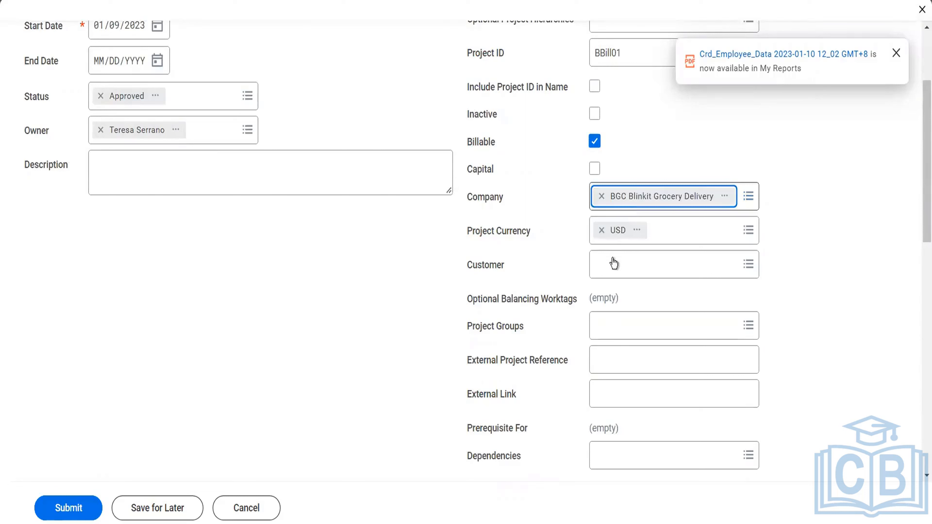
click(613, 260)
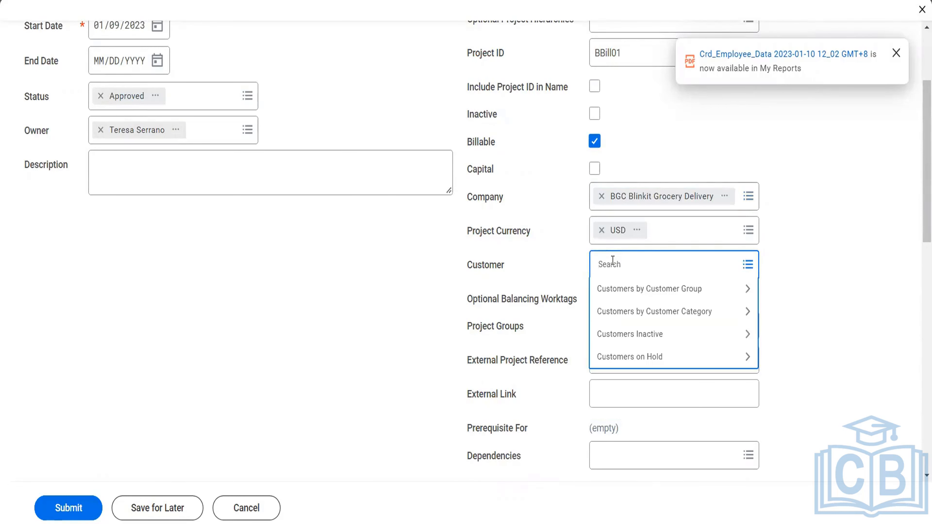
text(reliance)
key(Return)
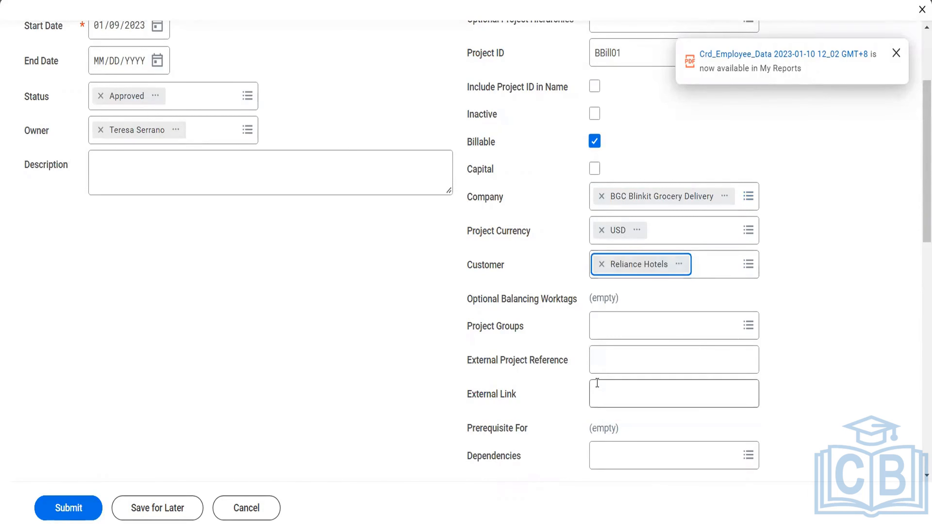
- Set the project budget's estimated budget to 24,000
scroll(597, 383, down, 5)
click(127, 222)
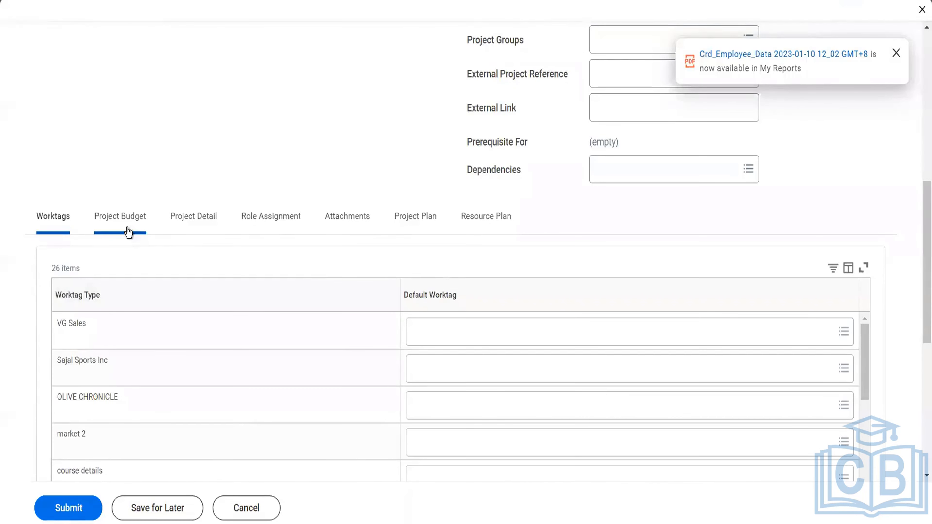
click(145, 288)
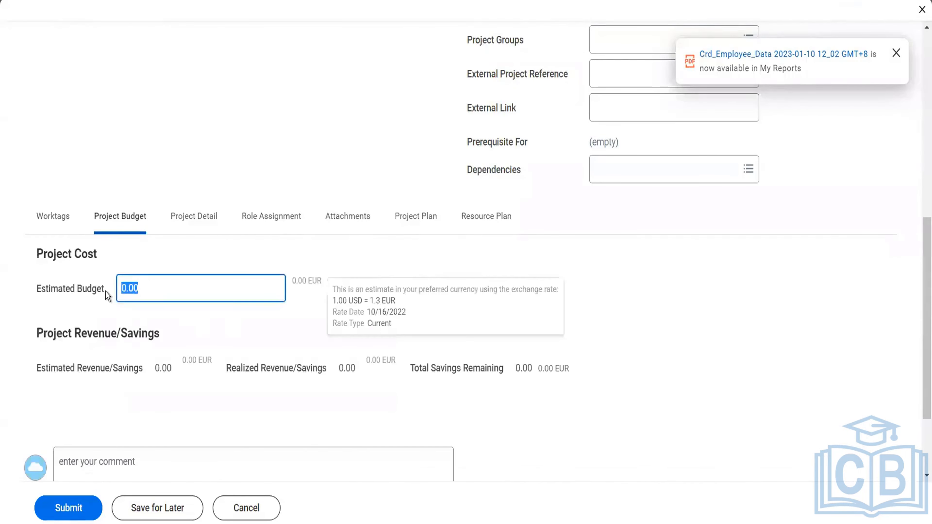
text(24000)
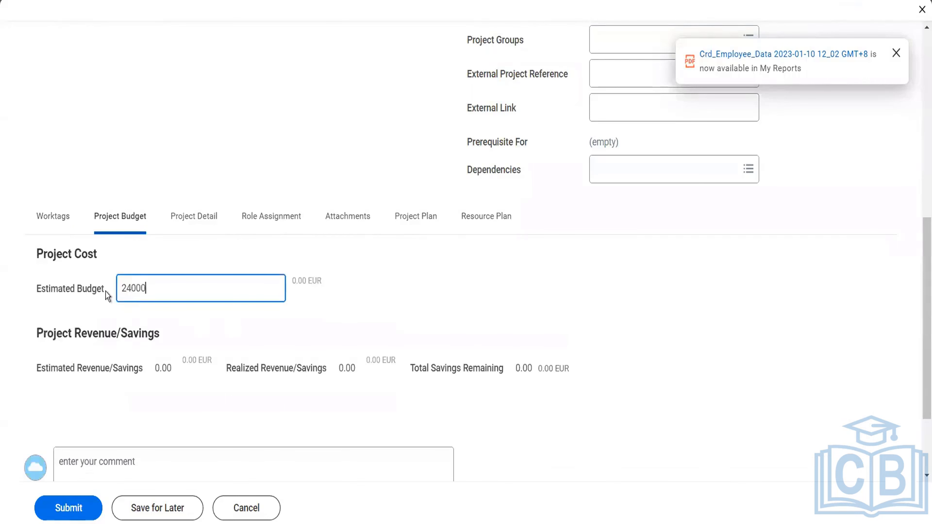
key(Tab)
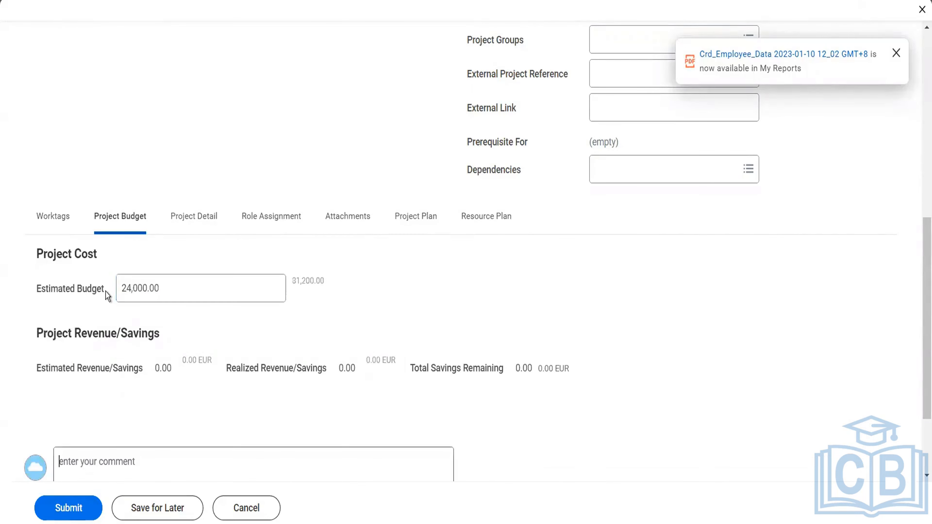
mouse_move(186, 359)
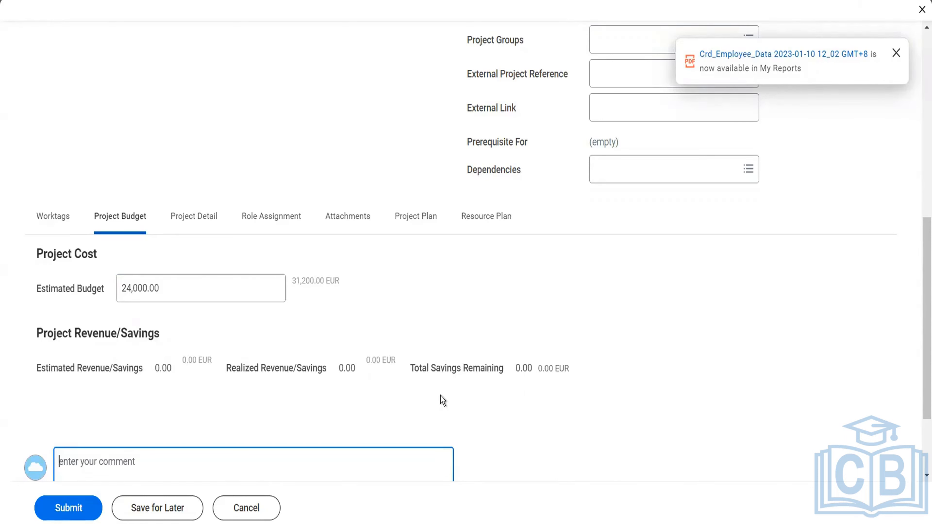
- Fill in the project details with 20 percent complete, High risk level, A-High priority and 1 - Critical importance
click(202, 219)
drag(146, 260, 116, 258)
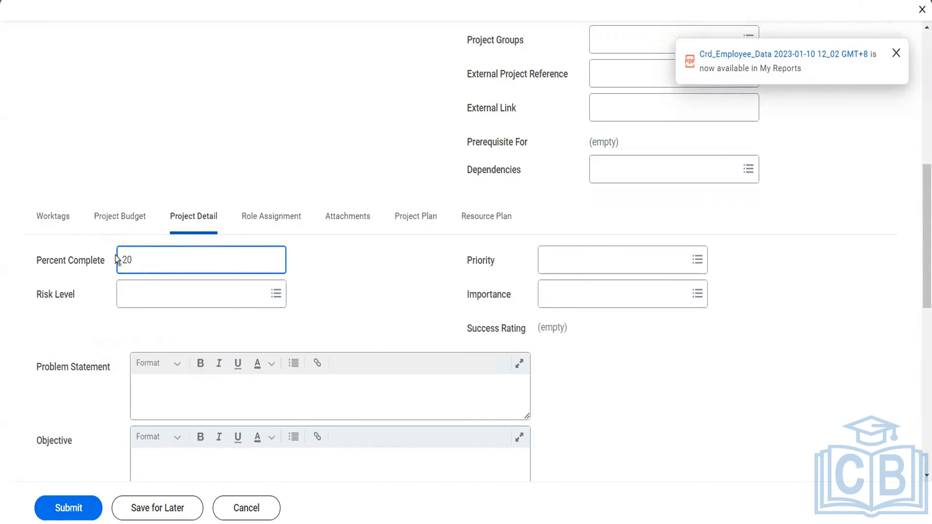
text(20)
key(Tab)
click(167, 302)
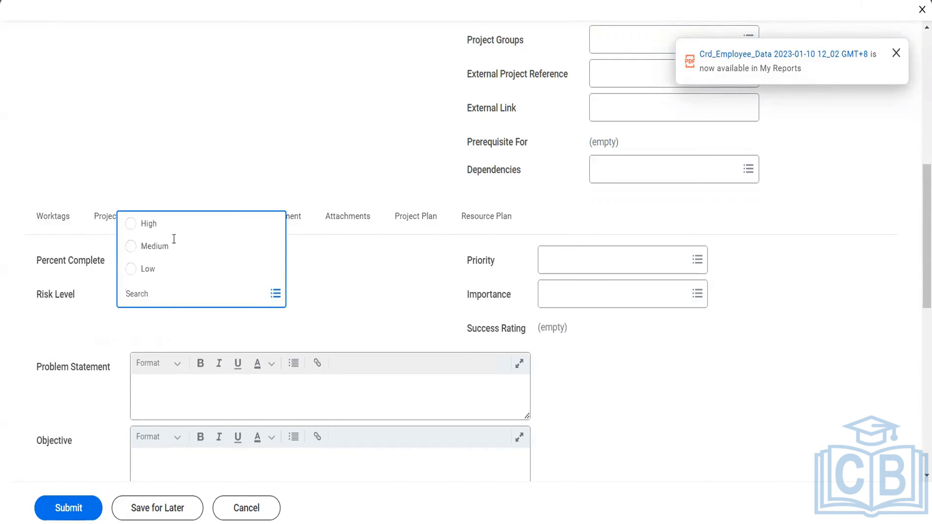
click(569, 265)
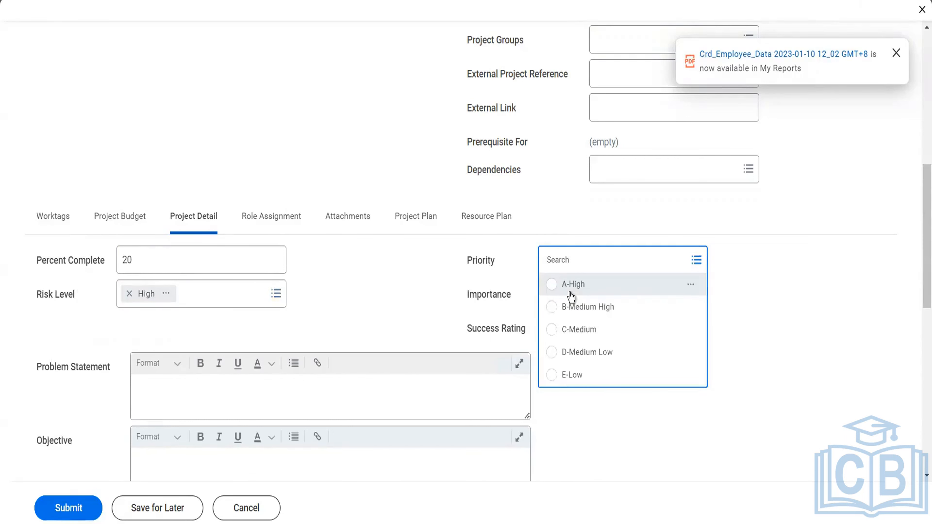
click(571, 296)
click(570, 294)
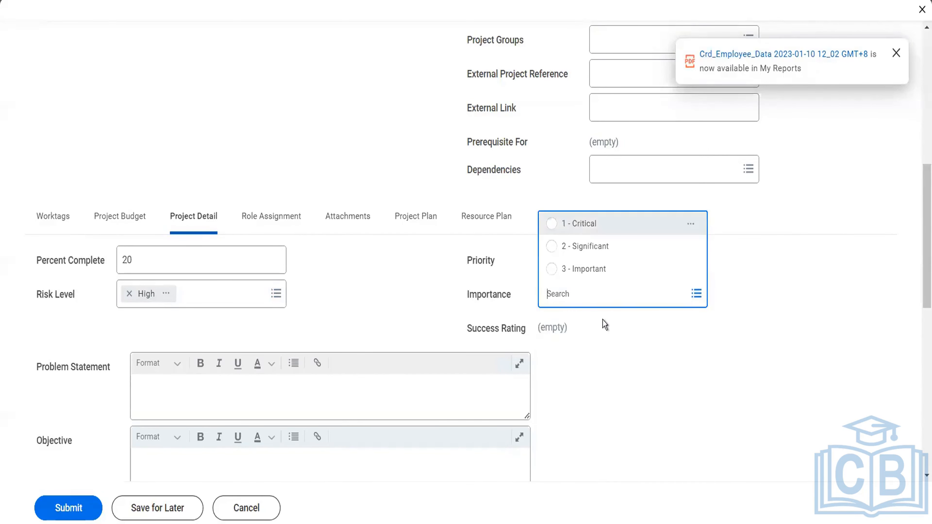
key(Return)
- Review the remaining project details, project plan and worktags, and submit the new billable project
scroll(604, 323, down, 10)
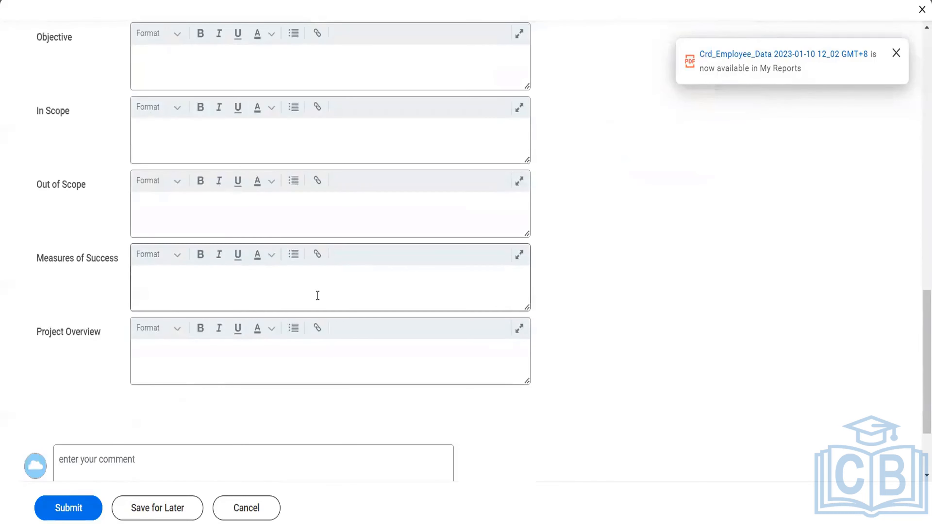
scroll(316, 293, up, 8)
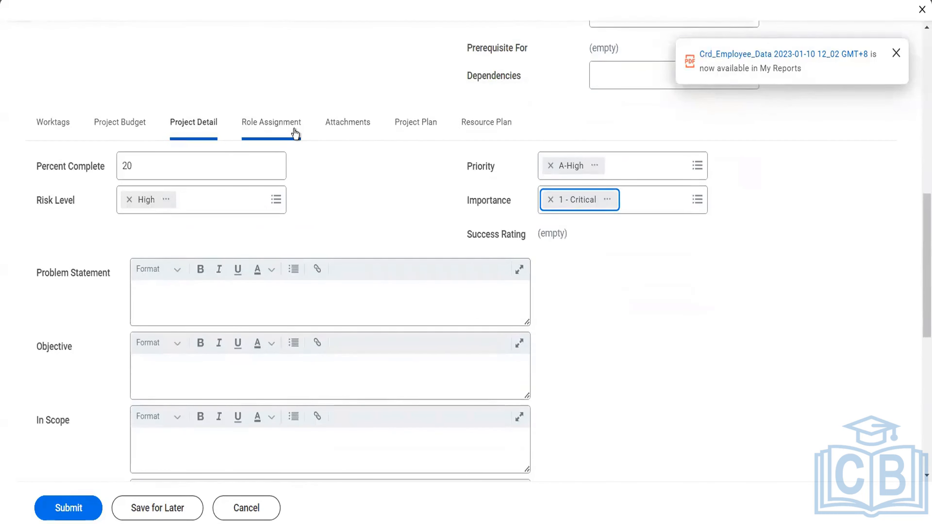
click(410, 131)
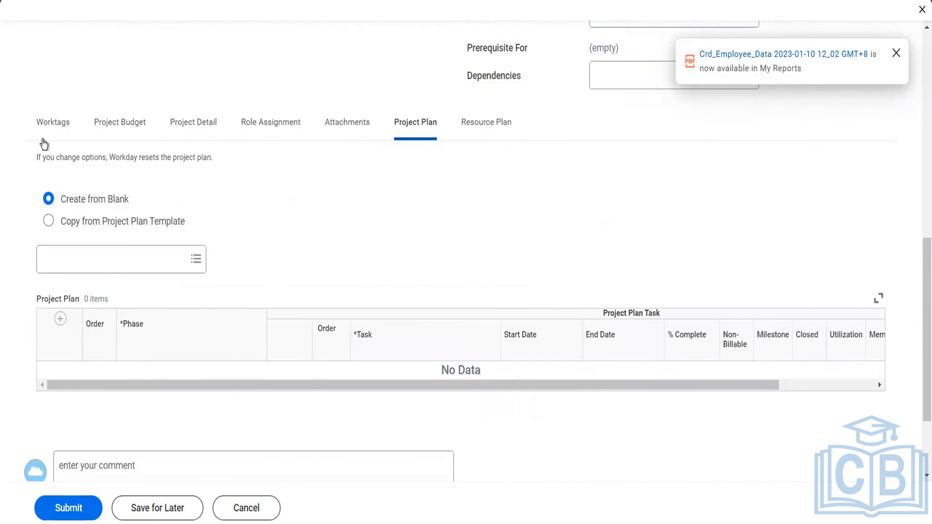
click(49, 137)
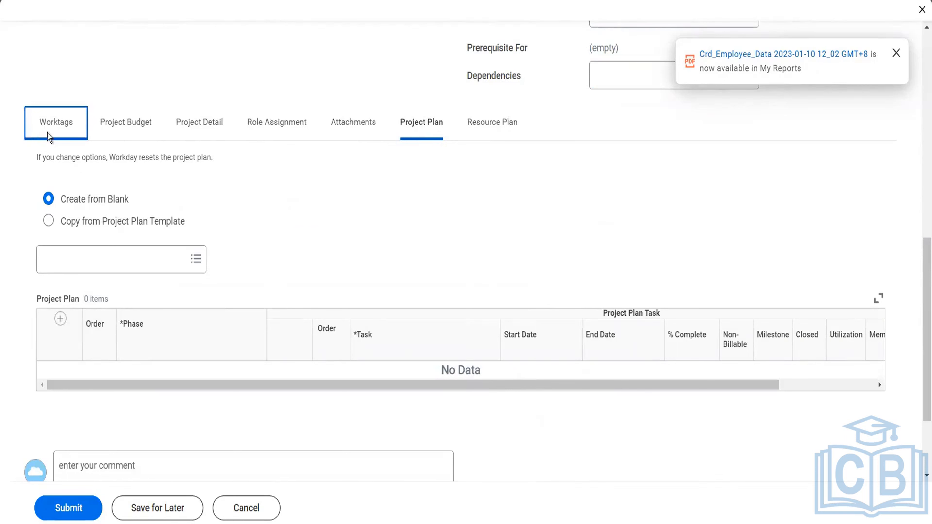
click(59, 508)
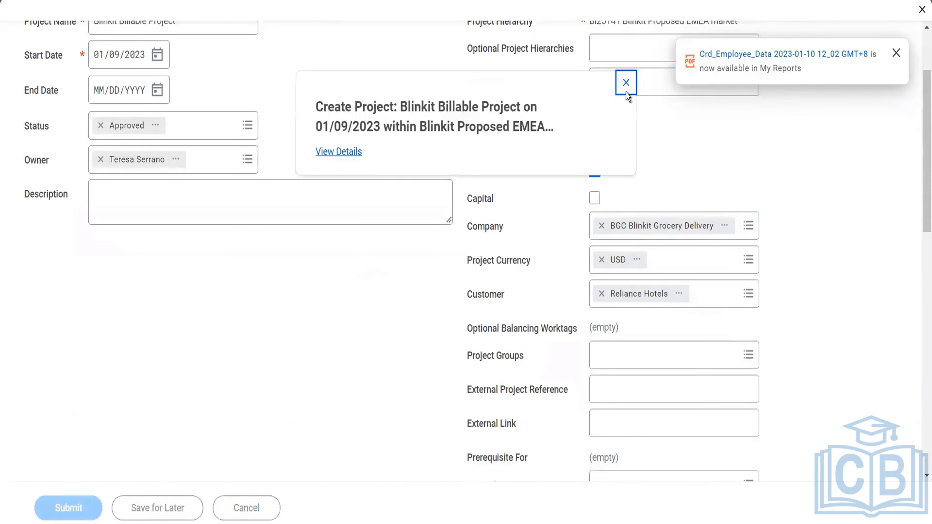
- Check the details of the submitted Blinkit Billable Project creation and view the projects listed under the Blinkit Proposed EMEA market hierarchy
click(339, 153)
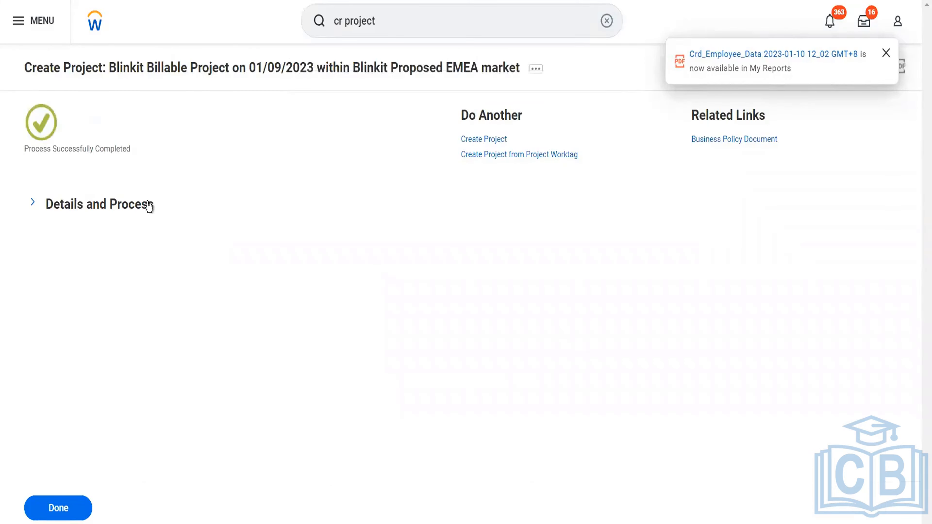
click(160, 212)
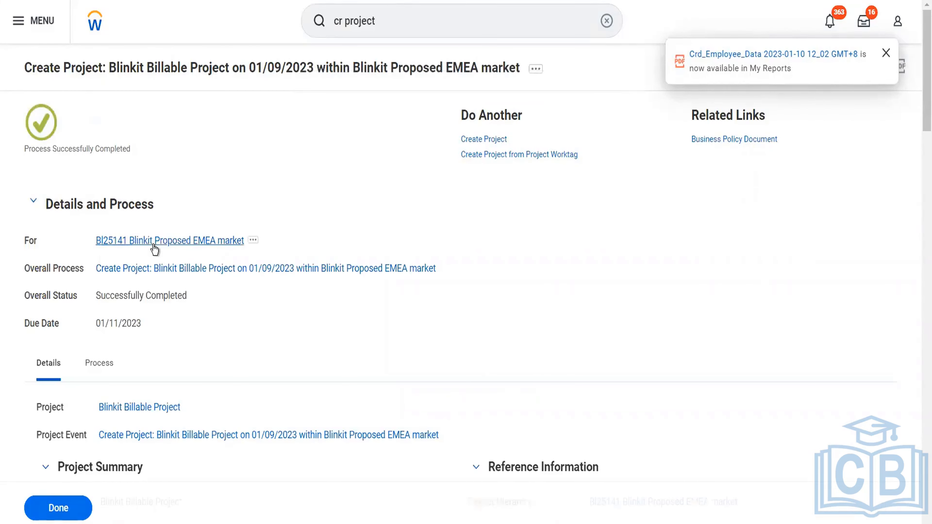
click(217, 243)
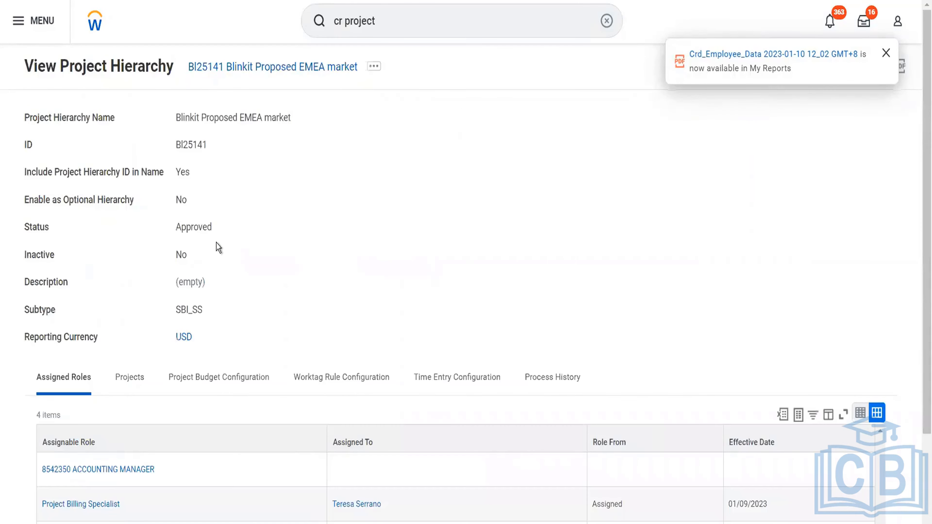
drag(209, 146, 197, 145)
scroll(300, 239, down, 1)
click(128, 333)
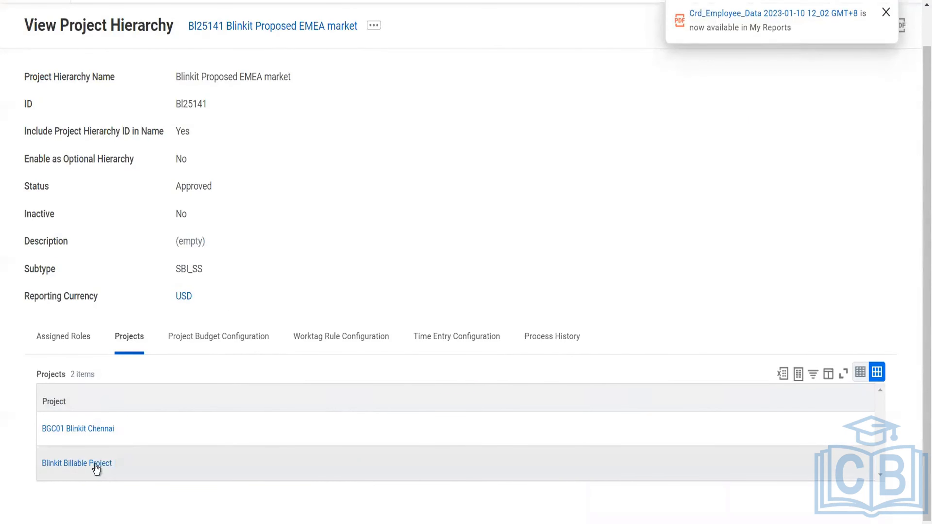
scroll(343, 185, up, 1)
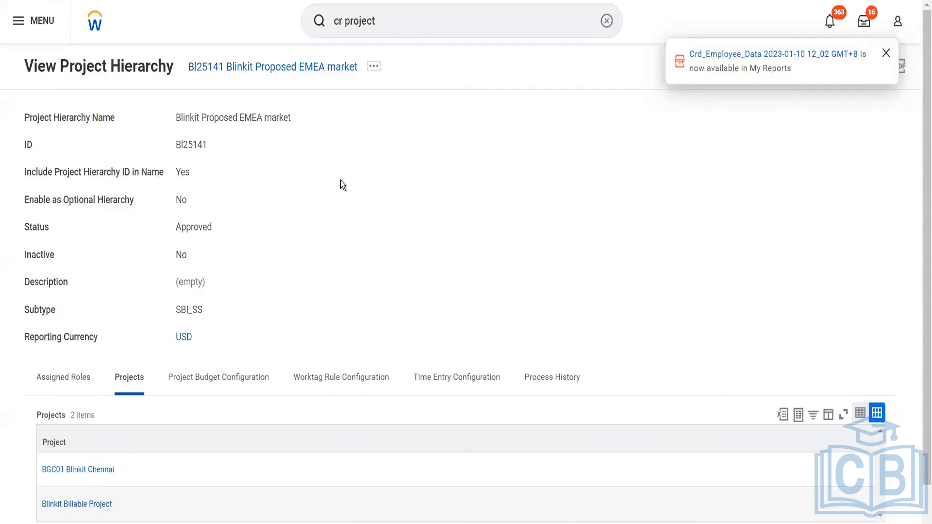
- Start the Create Customer Invoice task and set the invoice's company to BGC Blinkit Grocery Delivery
click(387, 9)
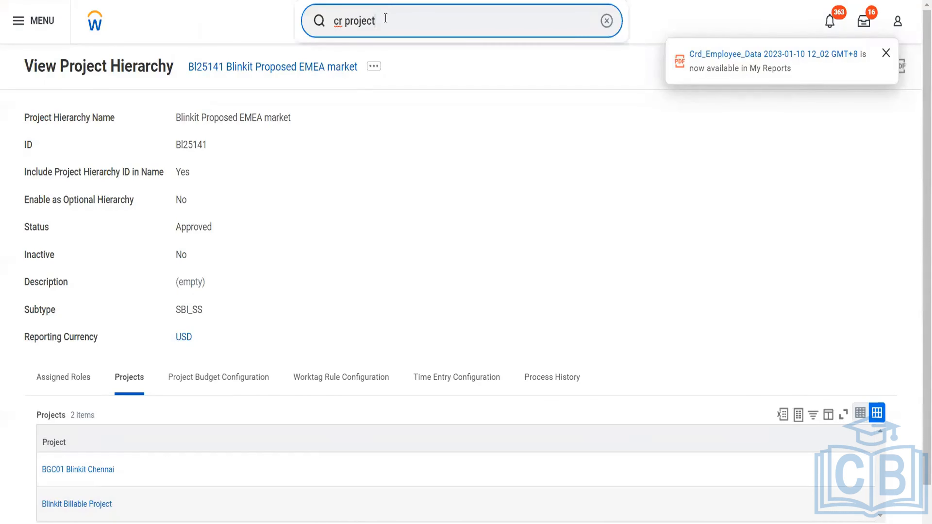
drag(361, 21, 346, 22)
text(cust inv)
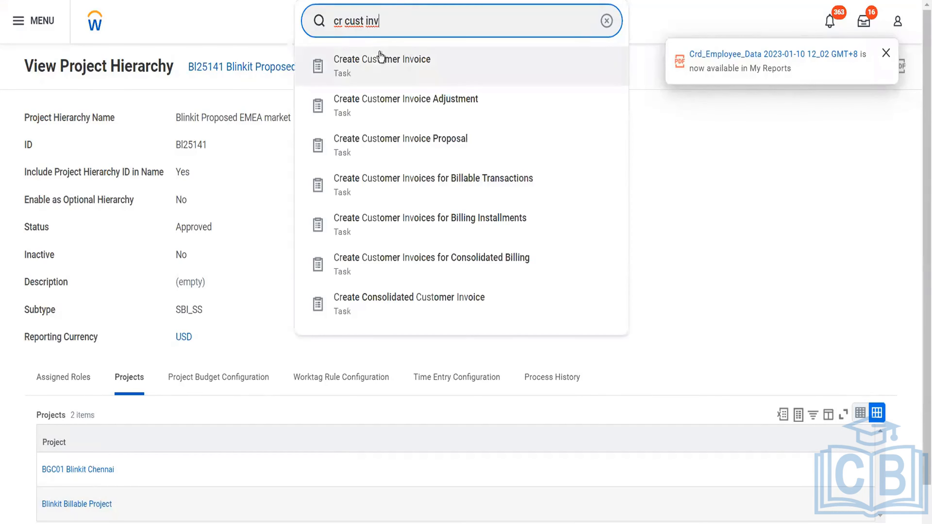
click(380, 68)
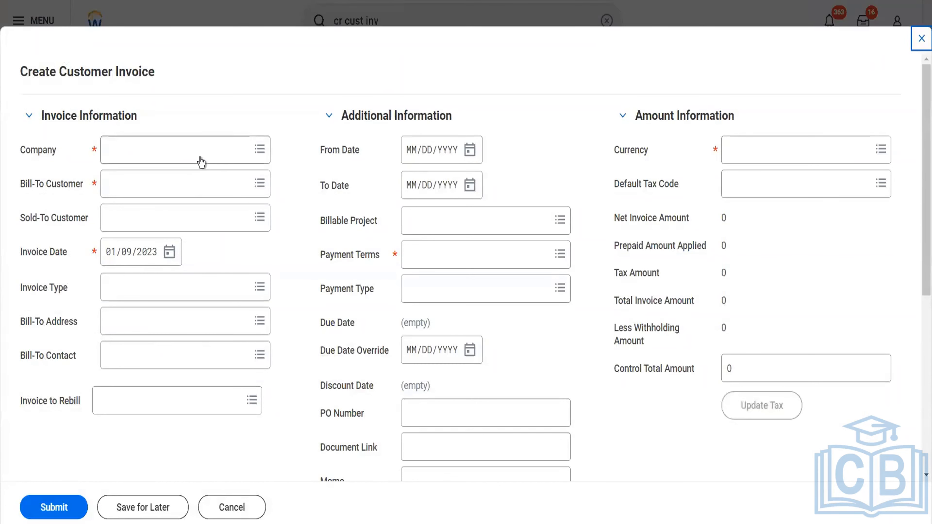
click(199, 157)
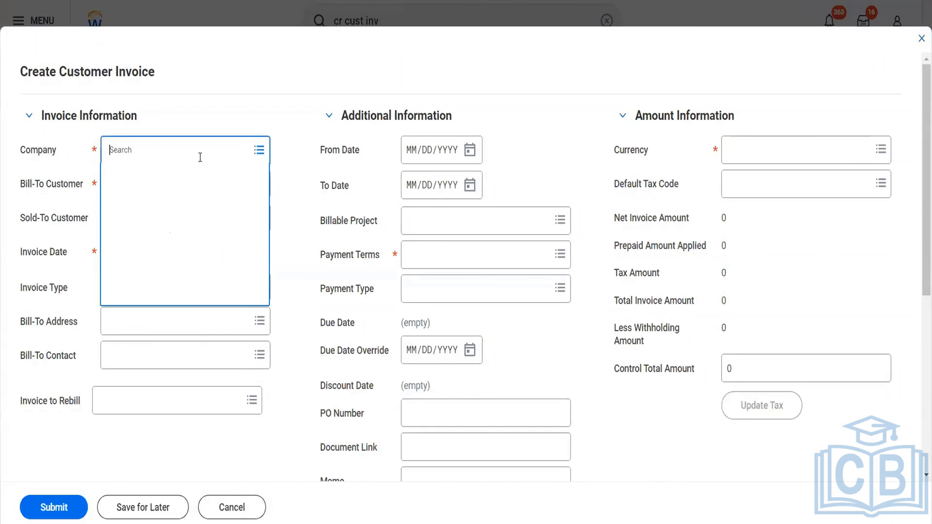
text(bgc)
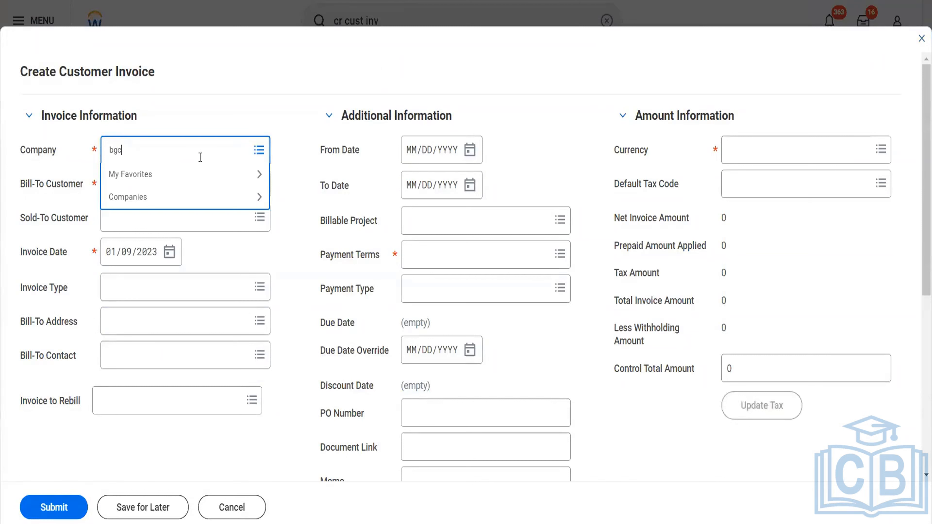
key(Return)
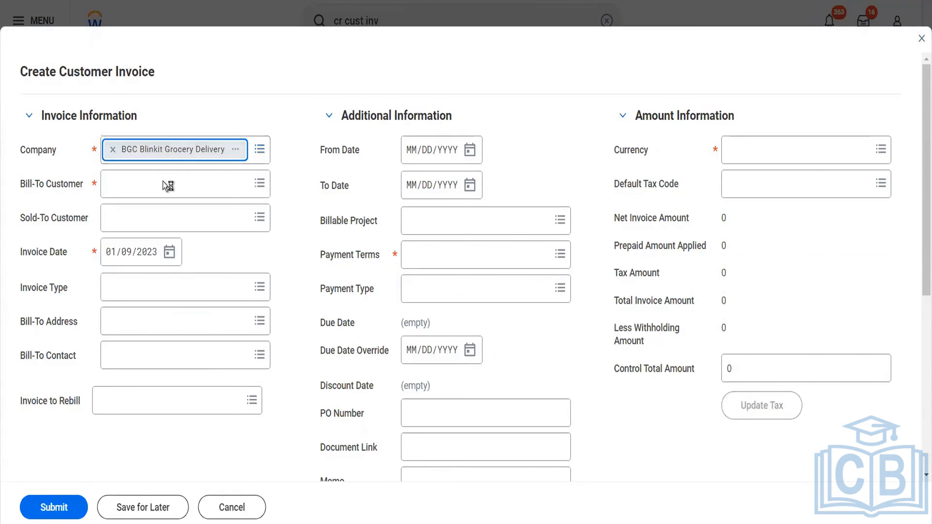
click(75, 191)
- Set the invoice's bill-to customer to Reliance Hotels and clear the default tax code
click(145, 192)
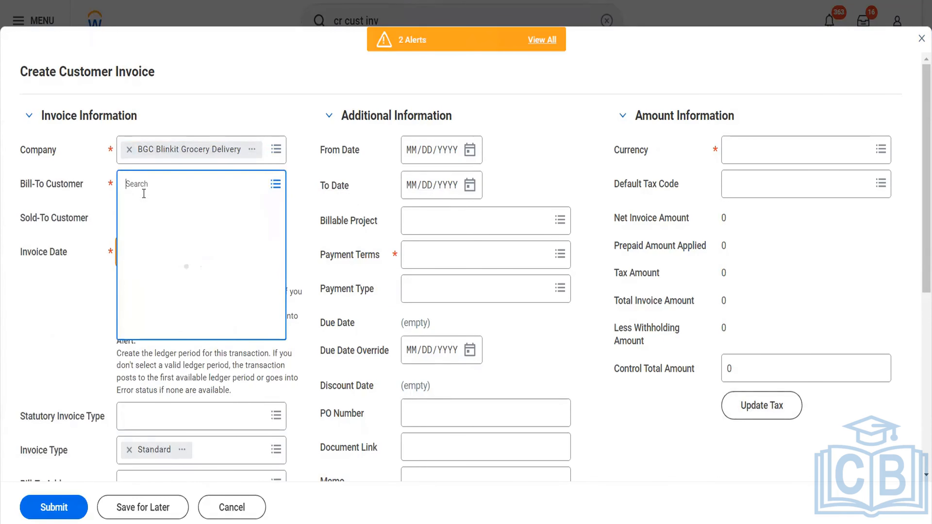
text(rel h)
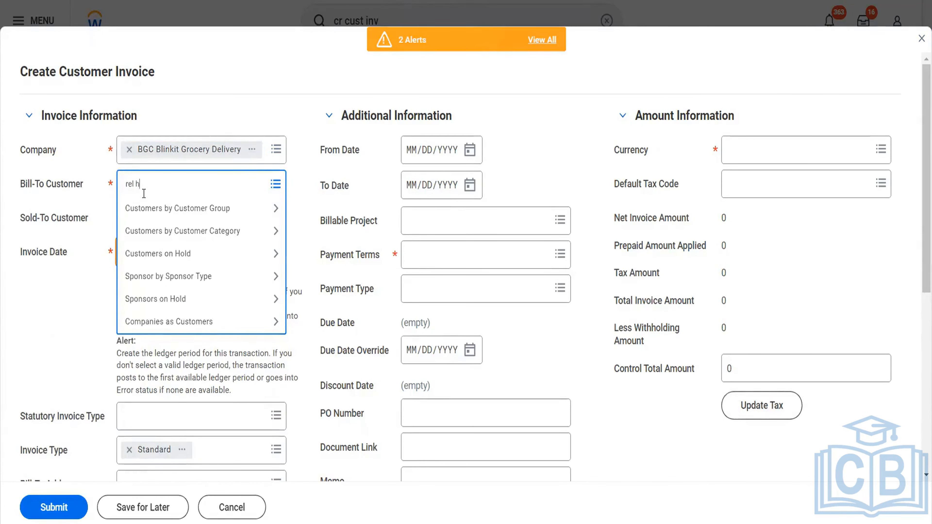
text(otel)
key(Return)
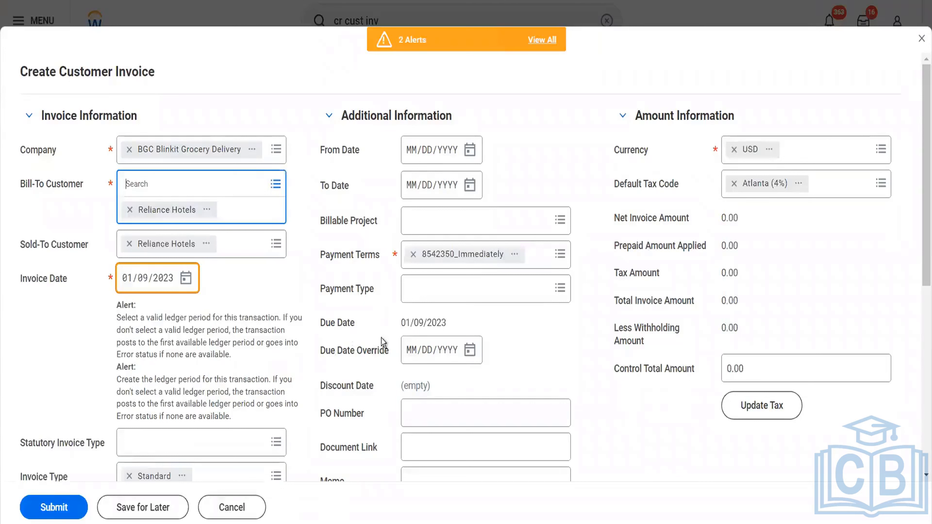
click(734, 184)
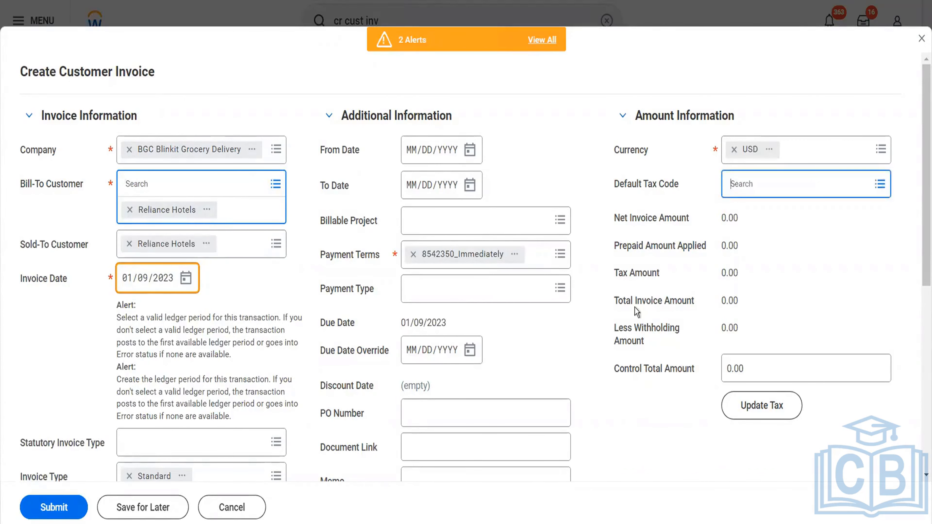
- Set the customer invoice's billable project to Blinkit Billable Project
click(434, 221)
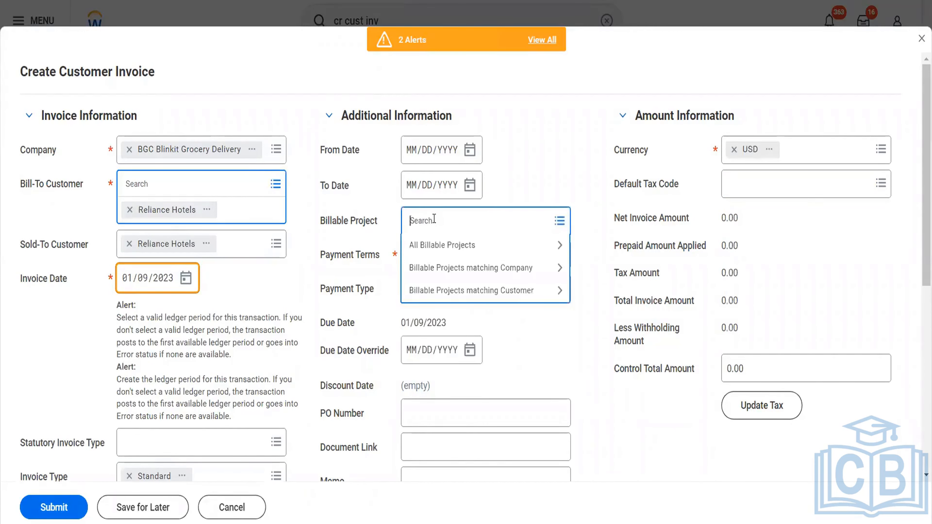
text(blinkit)
key(Return)
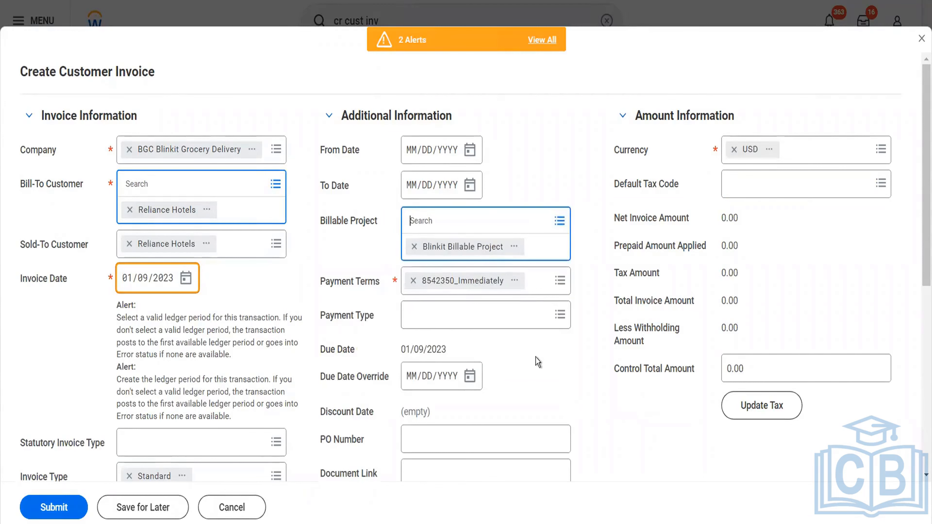
- Open the sales item field of the first invoice line for entry
scroll(536, 362, down, 3)
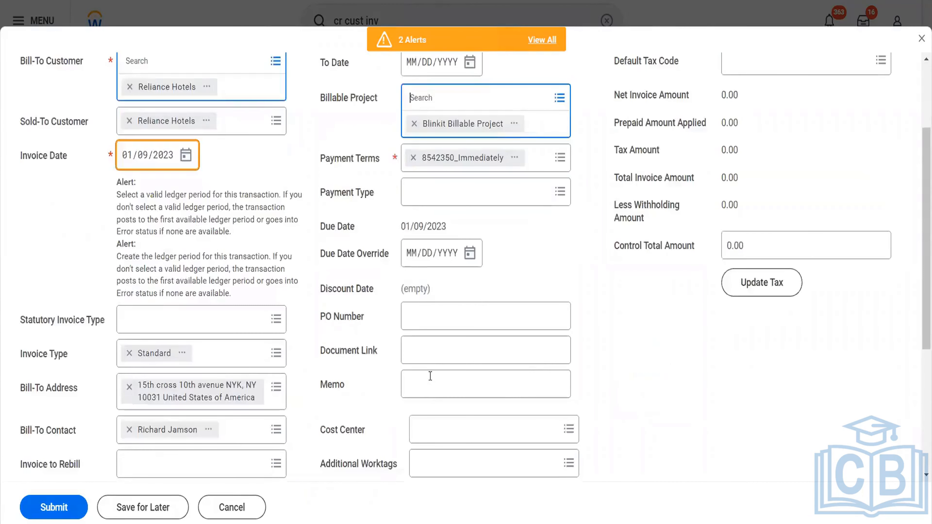
scroll(430, 376, down, 5)
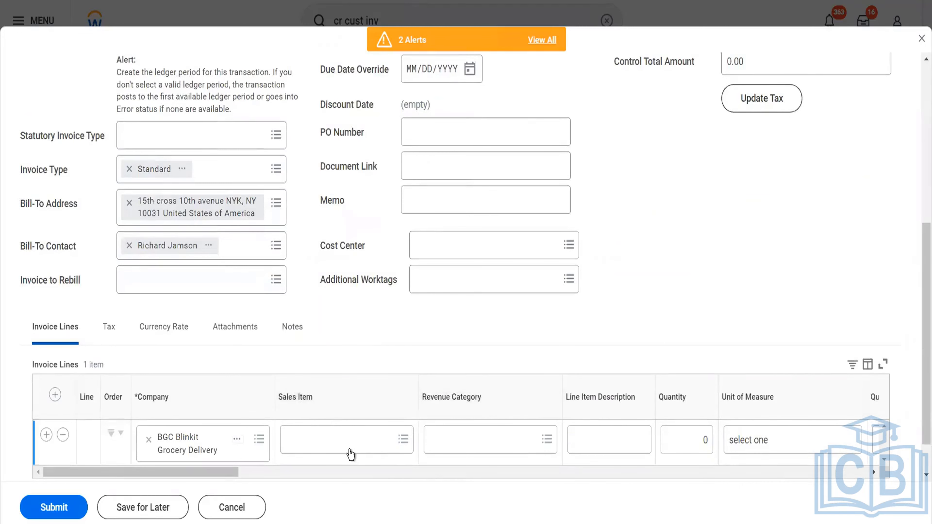
click(349, 447)
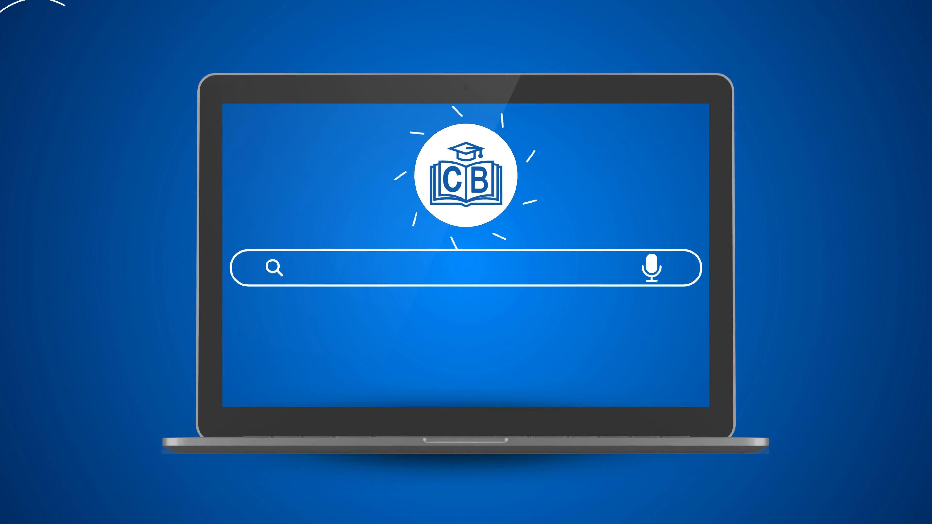